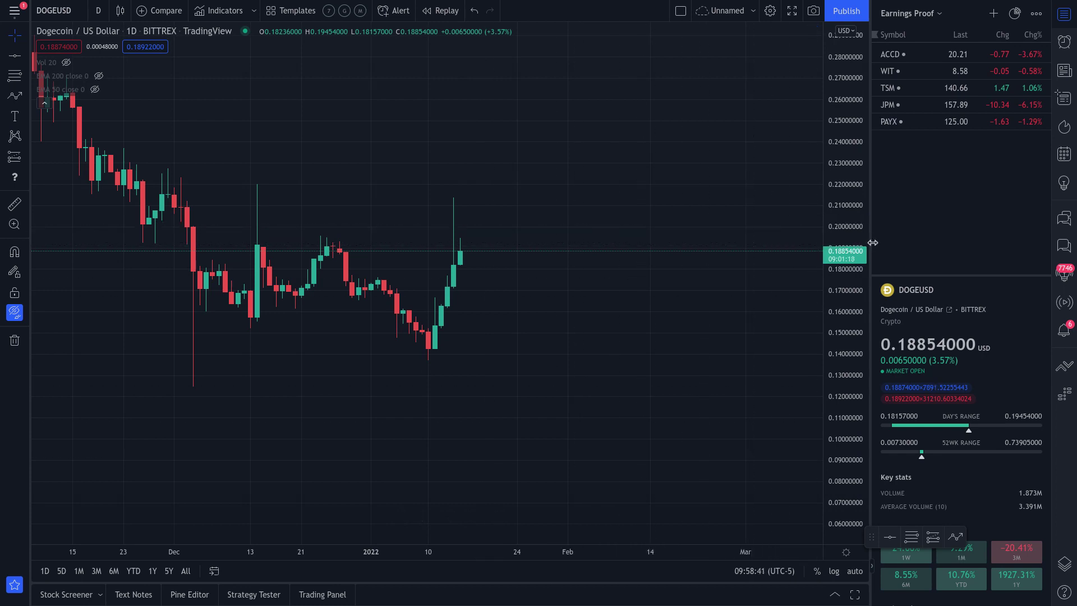
Hide the watchlist, reveal the blue $0.16 and red $0.07 lines, zoom, and exit full screen.
left_click(872, 566)
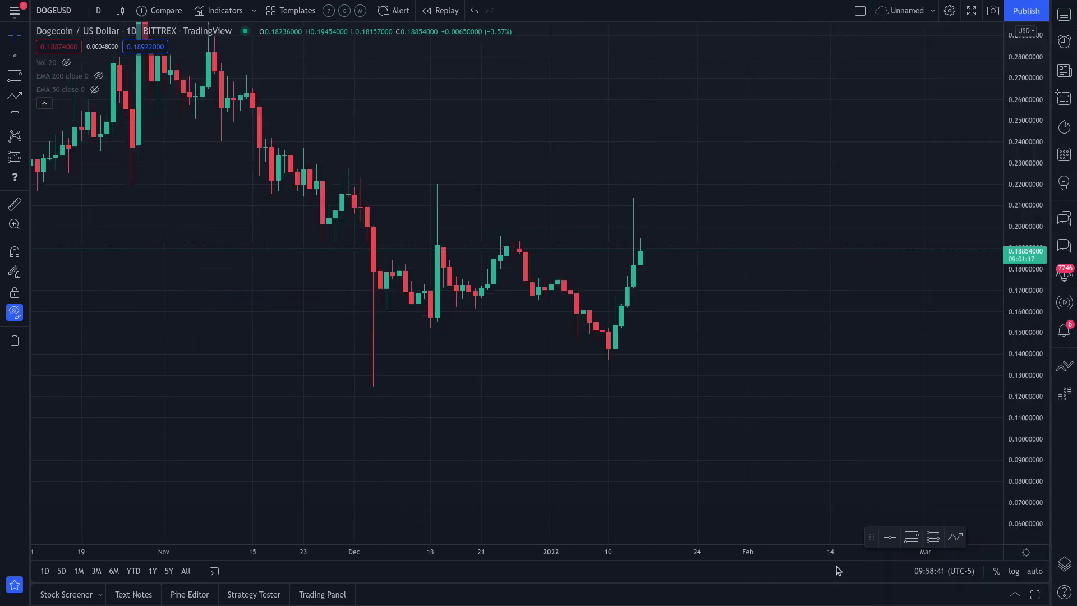
left_click(15, 313)
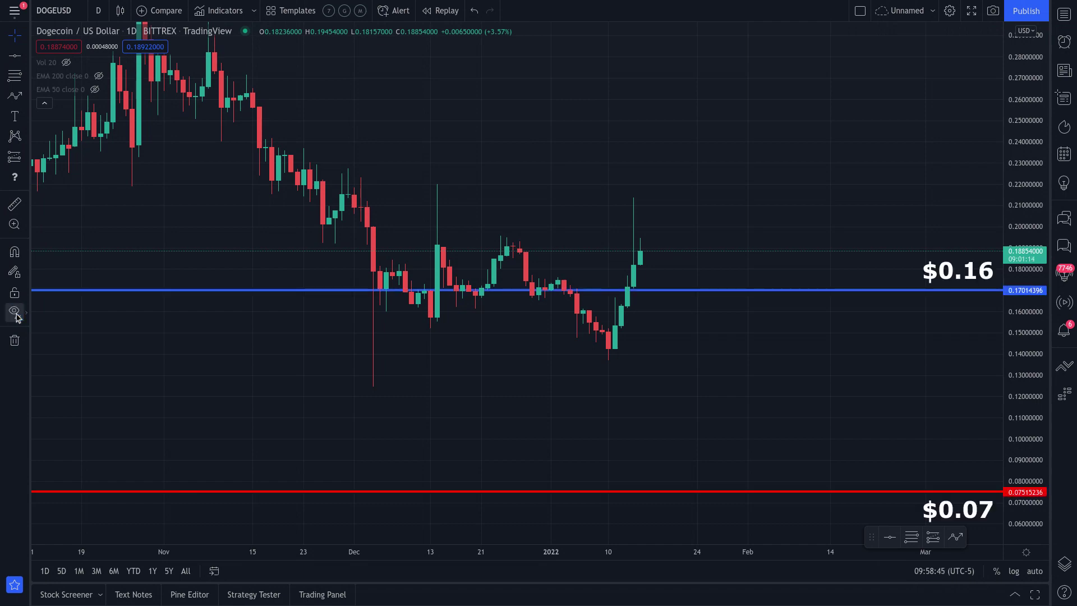
scroll(95, 252, "up", 1)
key("F11")
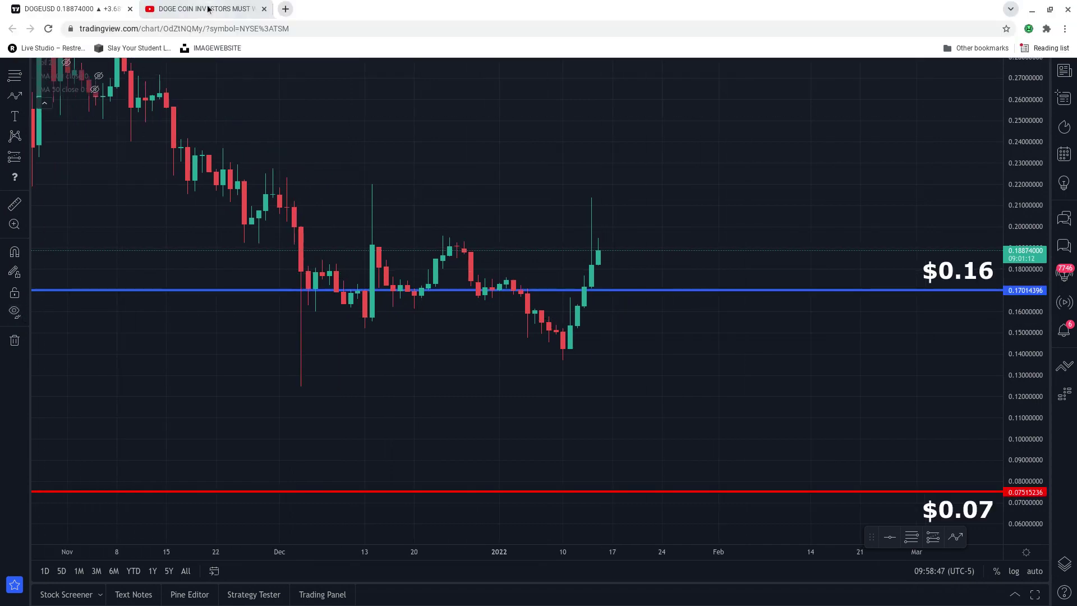
Show the Dogecoin price-prediction video page full screen and scroll through its comments.
left_click(205, 9)
key("F11")
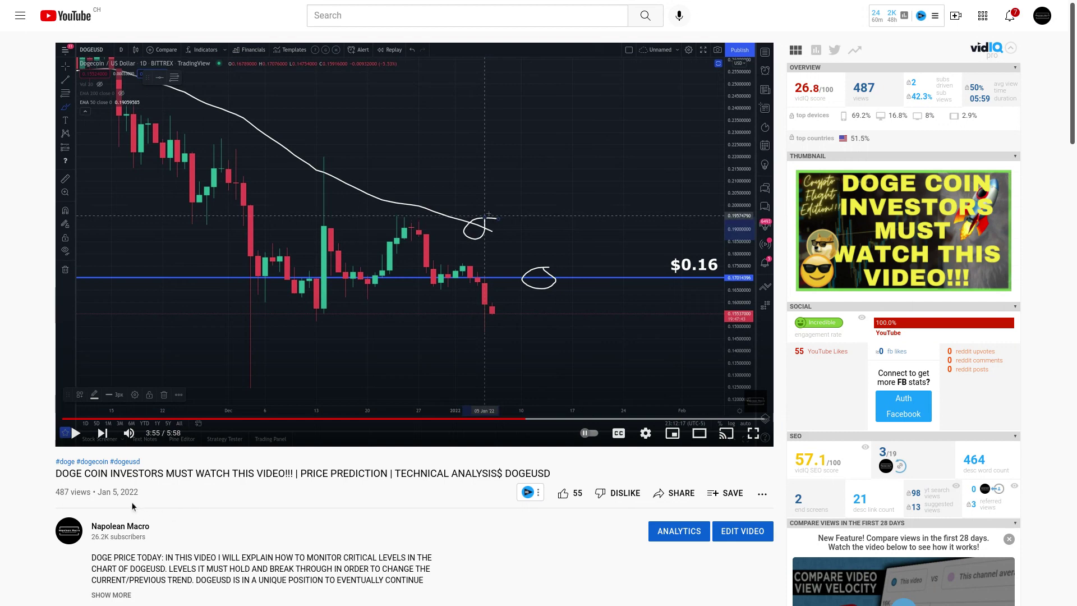
scroll(507, 507, "down", 5)
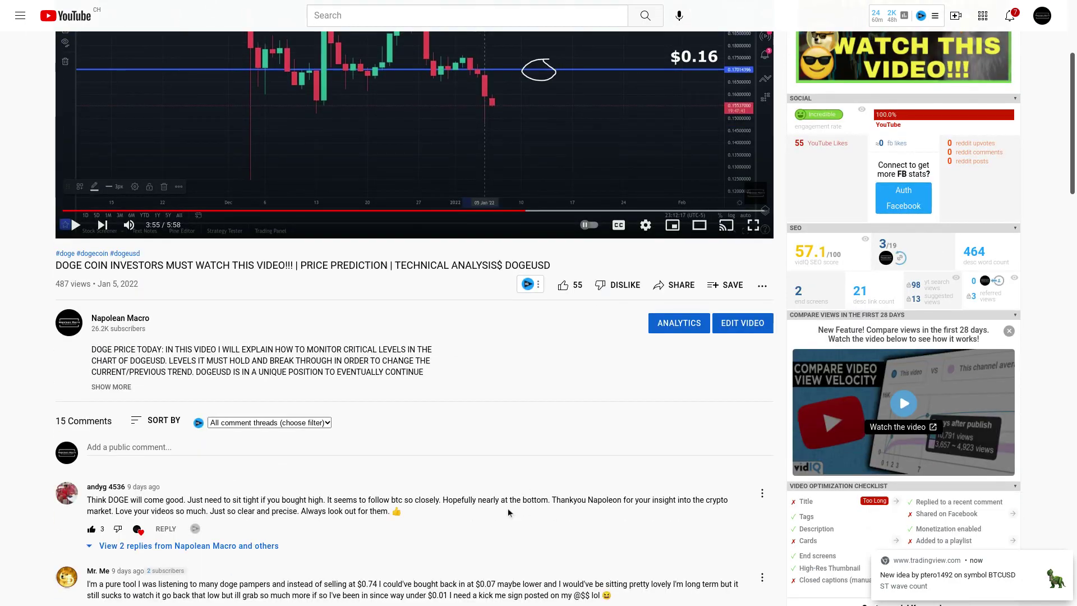
scroll(486, 507, "down", 3)
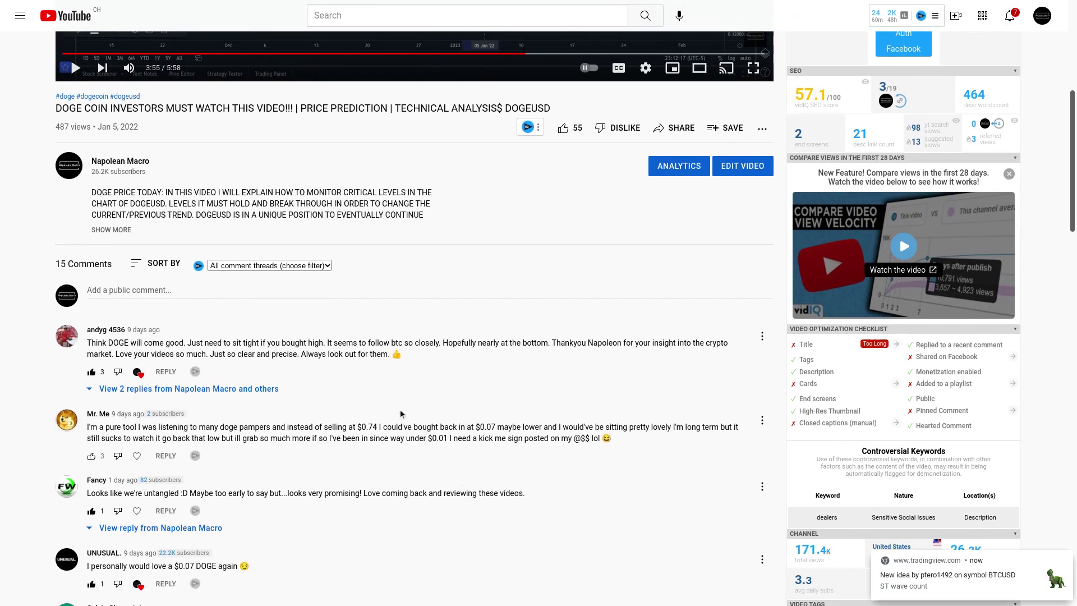
scroll(386, 412, "down", 5)
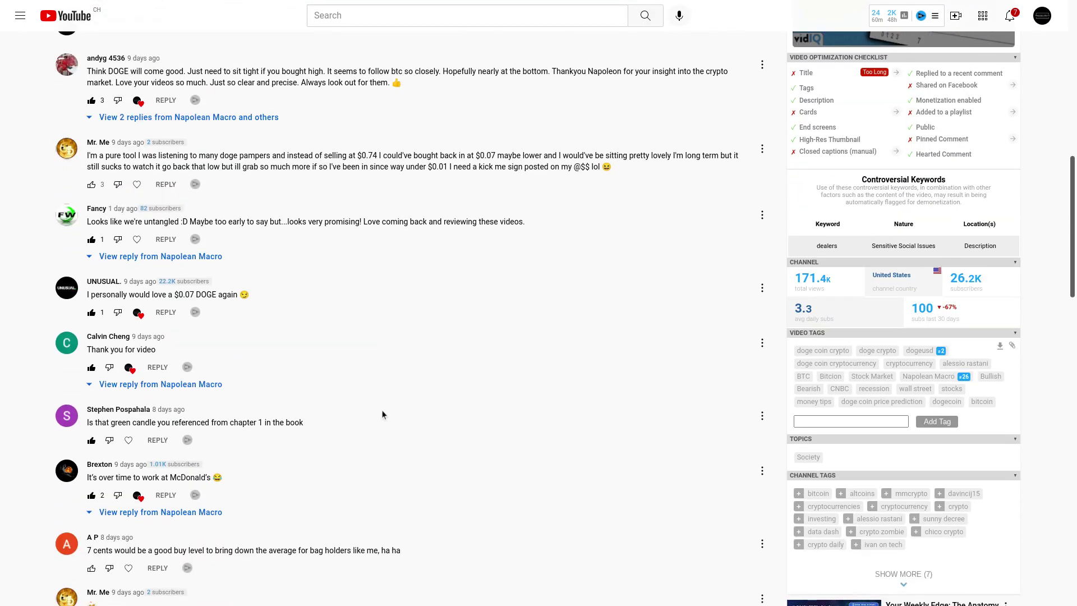
scroll(368, 414, "up", 15)
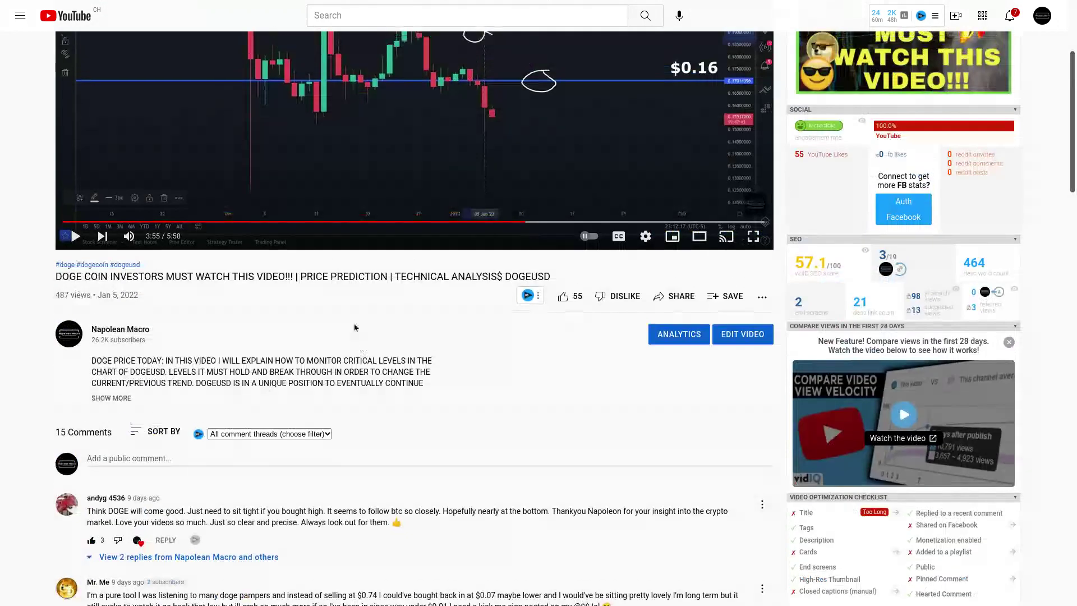
Glance back at the DOGEUSD chart, revisit the paused video, then return to the chart.
key("F11")
left_click(68, 7)
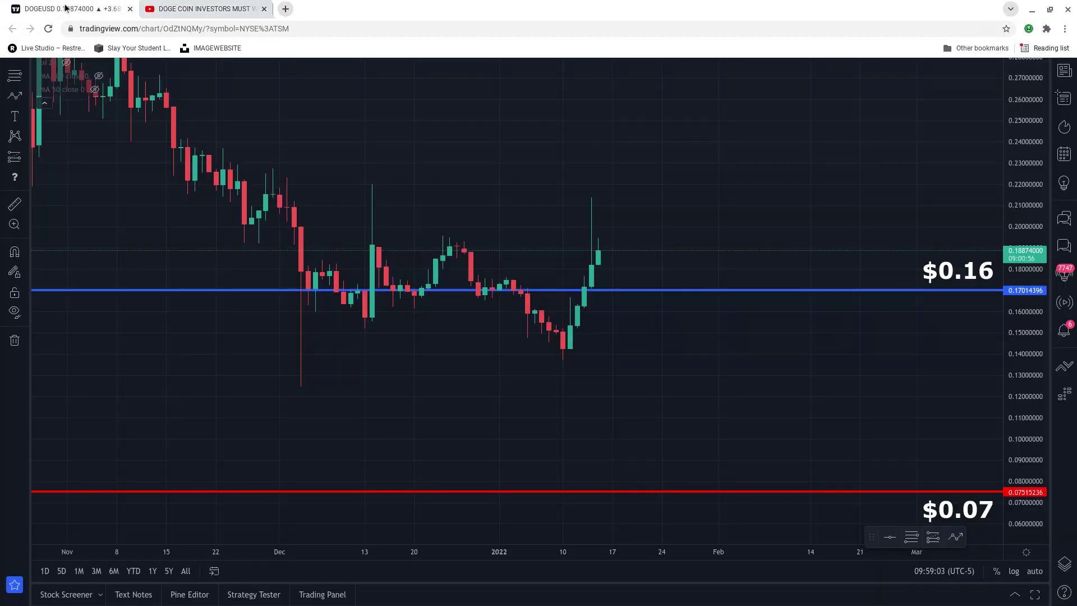
key("F11")
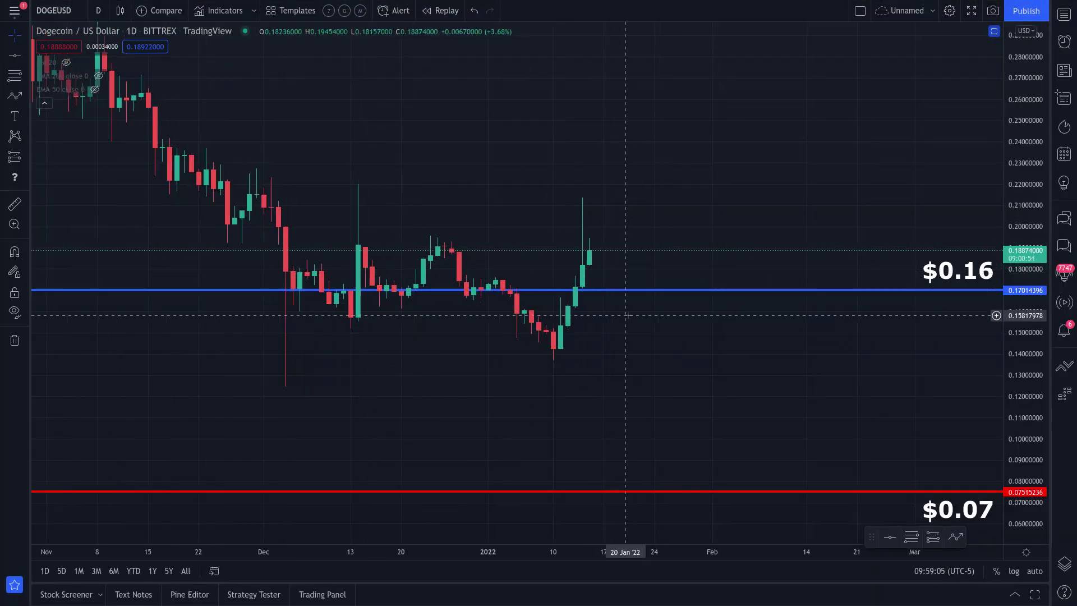
key("F11")
left_click(205, 9)
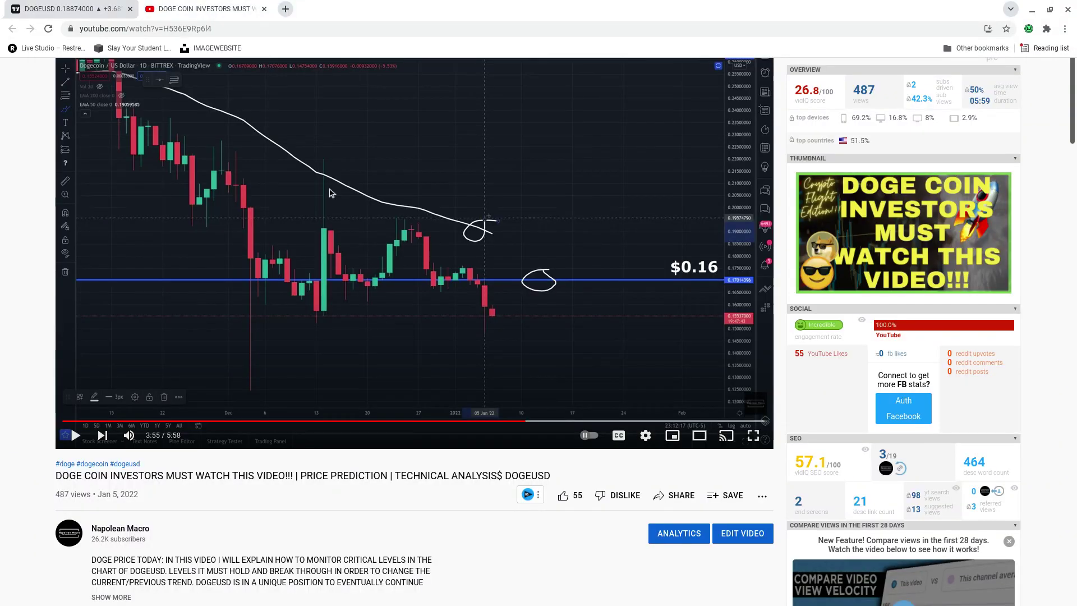
key("F11")
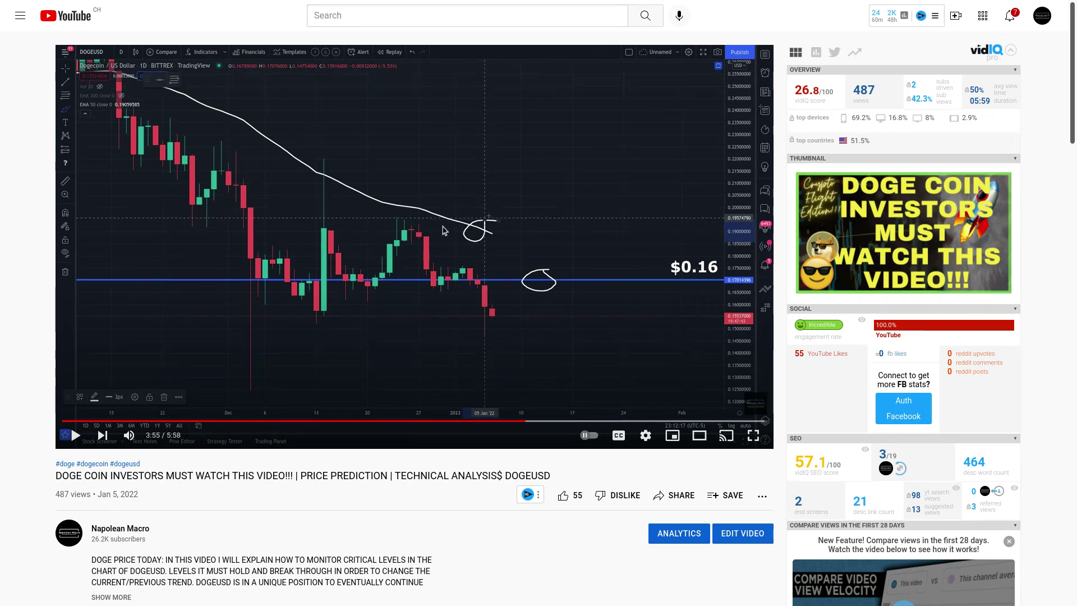
key("F11")
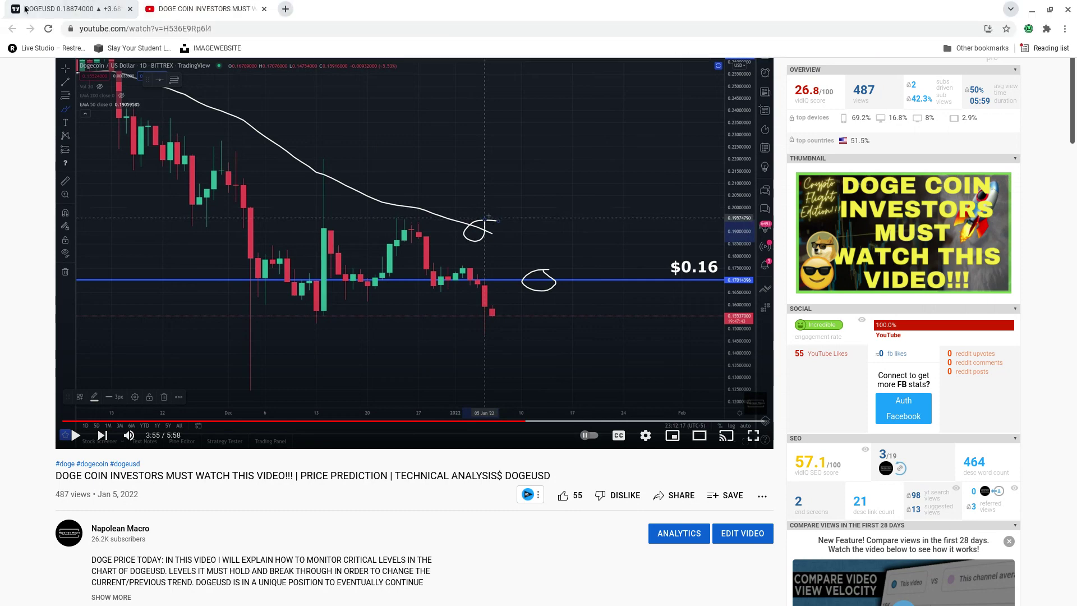
left_click(84, 9)
Zoom and rescale the chart to frame December–January candles with both $0.16 and $0.07 lines.
key("F11")
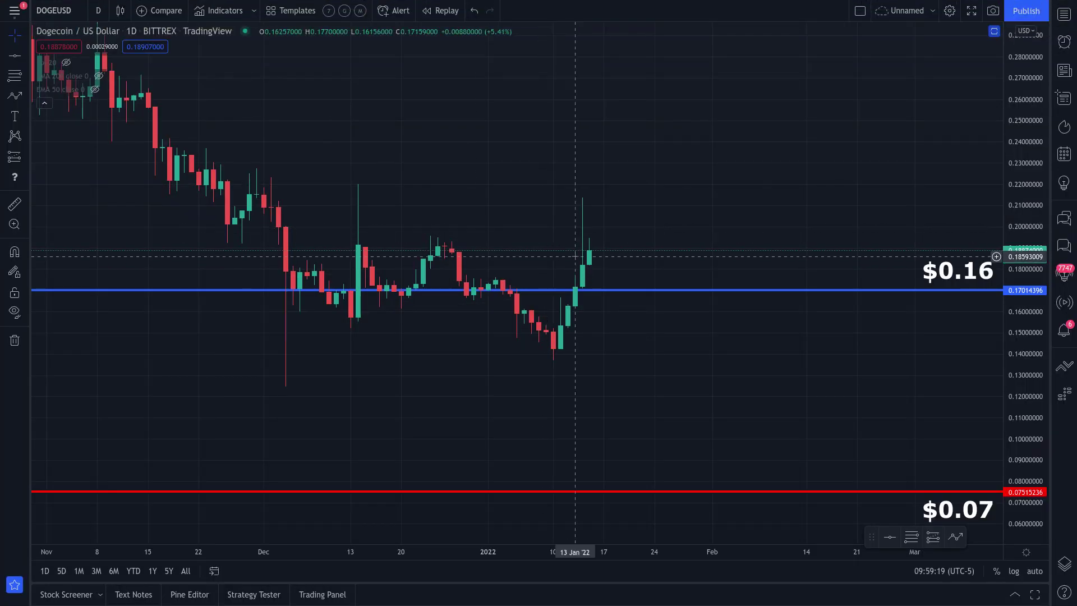
scroll(866, 362, "up", 3)
left_click_drag(1037, 404, 1027, 331)
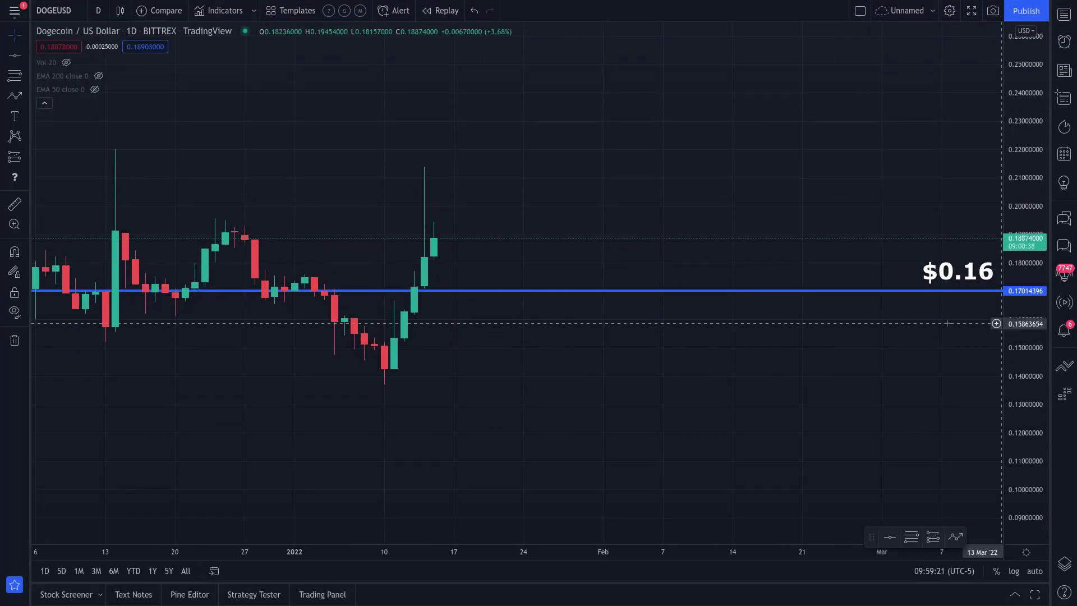
left_click_drag(338, 174, 474, 165)
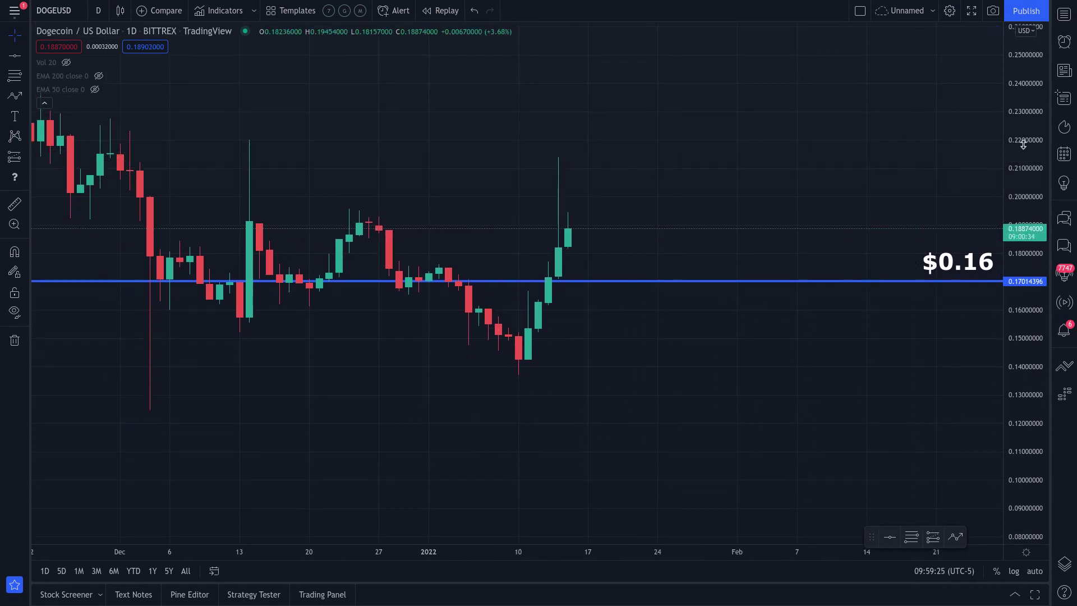
left_click_drag(1026, 157, 1027, 213)
left_click_drag(845, 348, 759, 262)
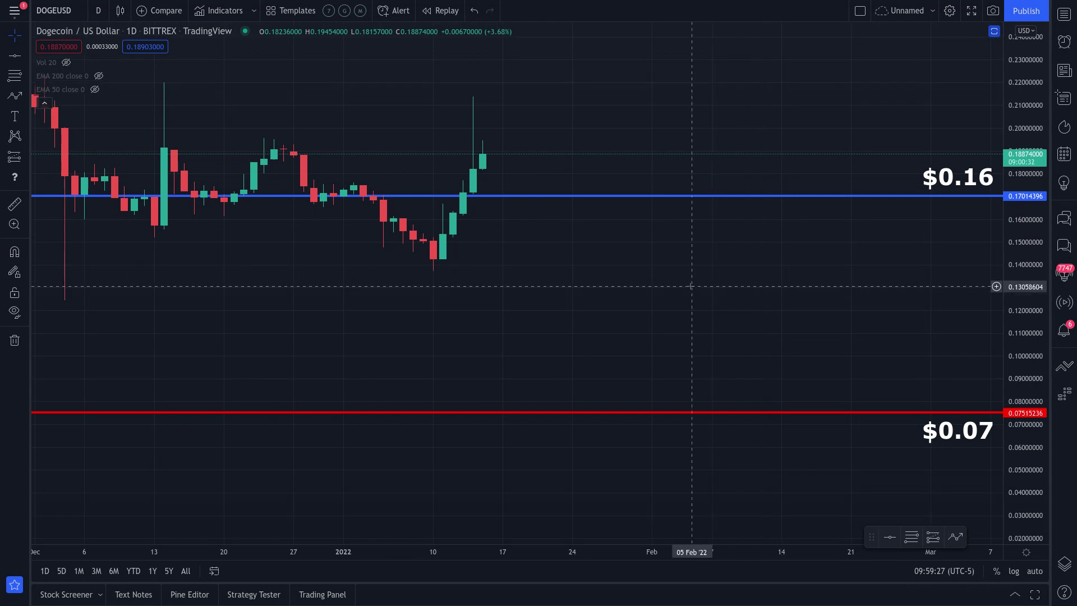
Try sketching projected price arrows toward $0.07 and then toward $0.16, cancelling the first.
left_click(15, 96)
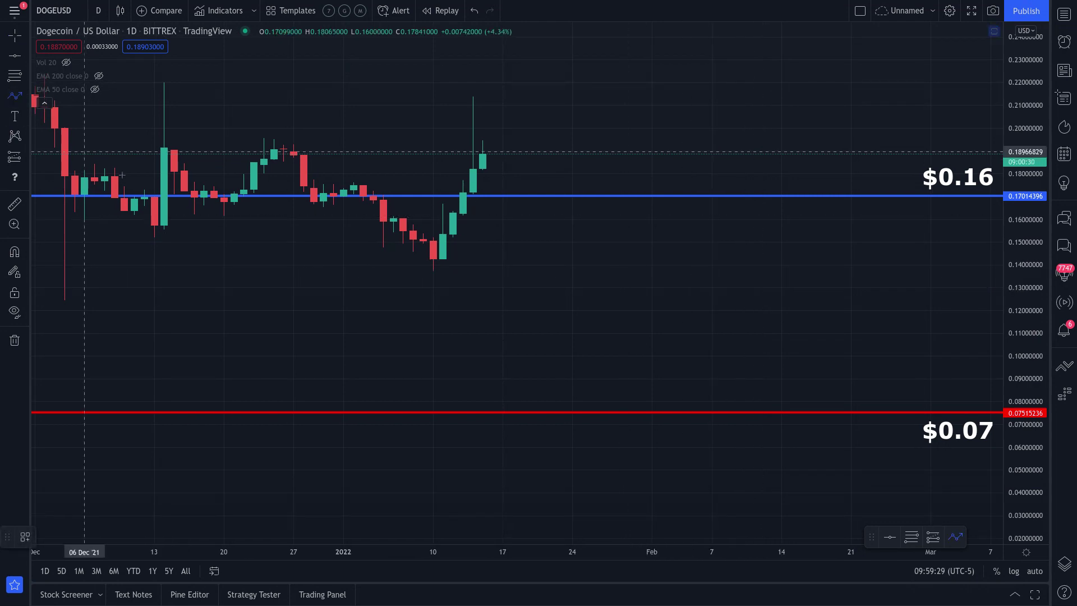
left_click(762, 462)
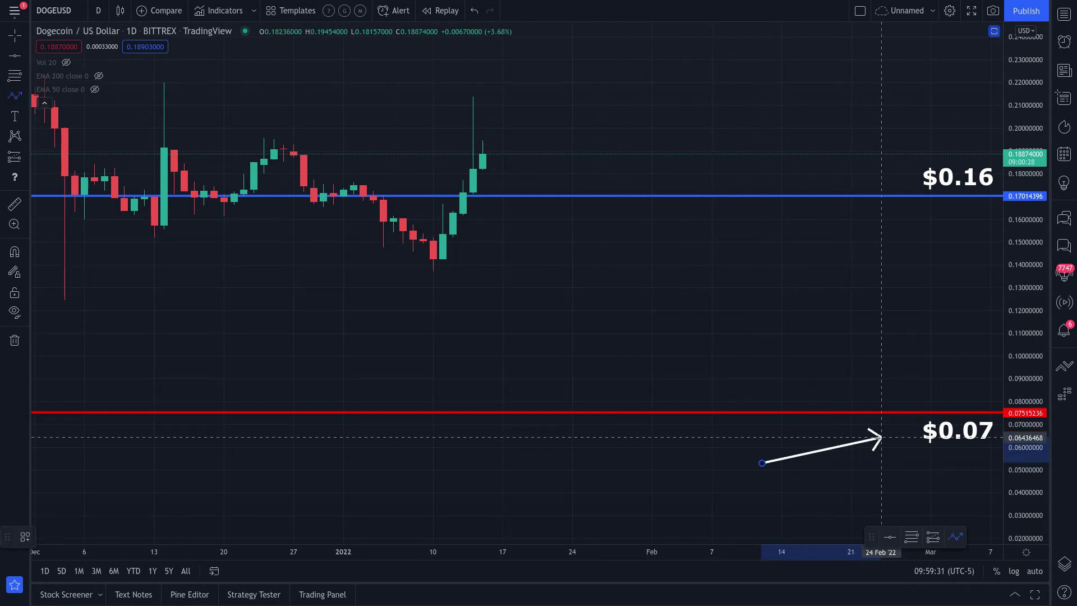
key("Escape")
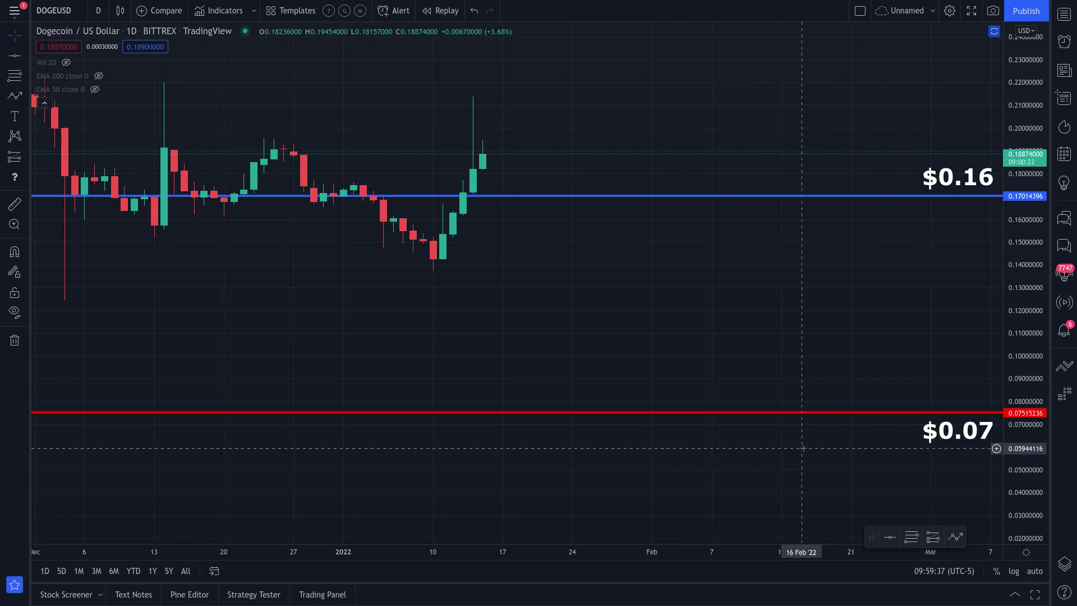
left_click_drag(623, 341, 626, 366)
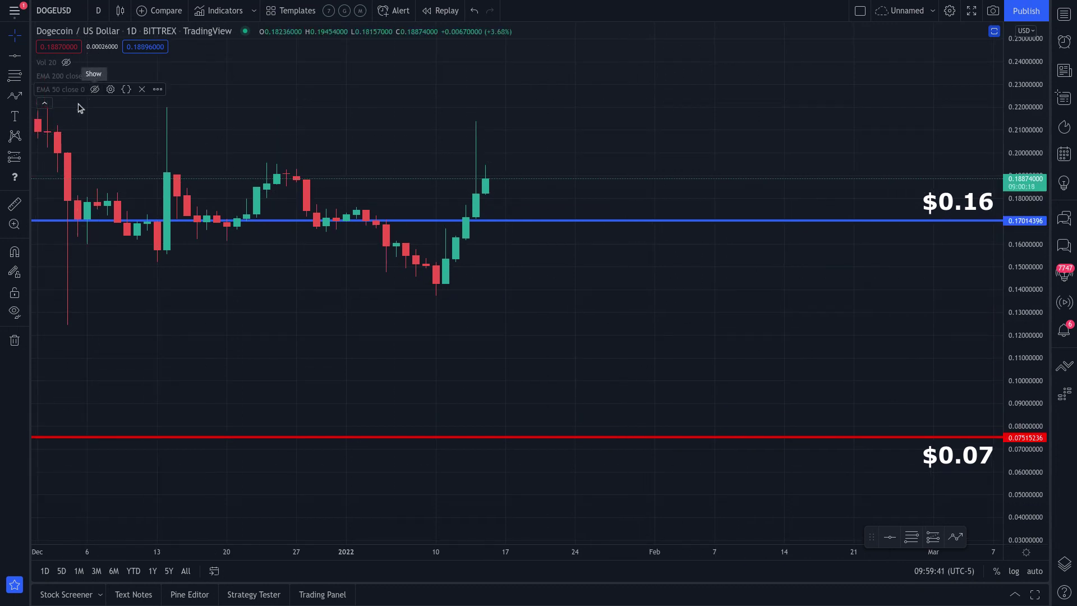
left_click(15, 96)
left_click(774, 250)
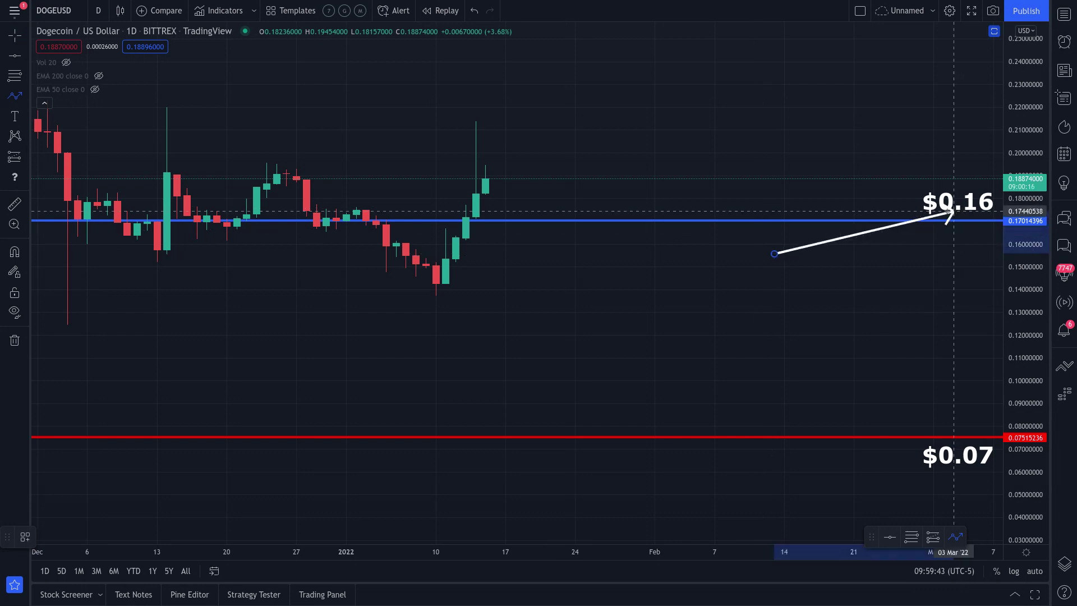
Cancel the projection line, show the EMA 50, and centre the recent candles.
key("Escape")
left_click_drag(650, 219, 652, 247)
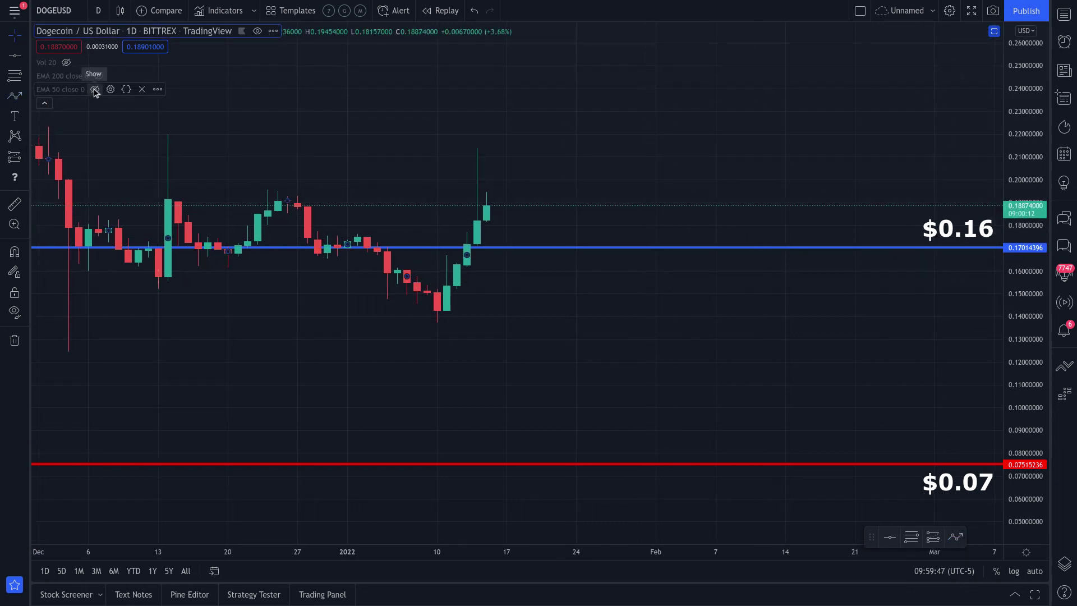
left_click(95, 91)
left_click_drag(358, 170, 908, 160)
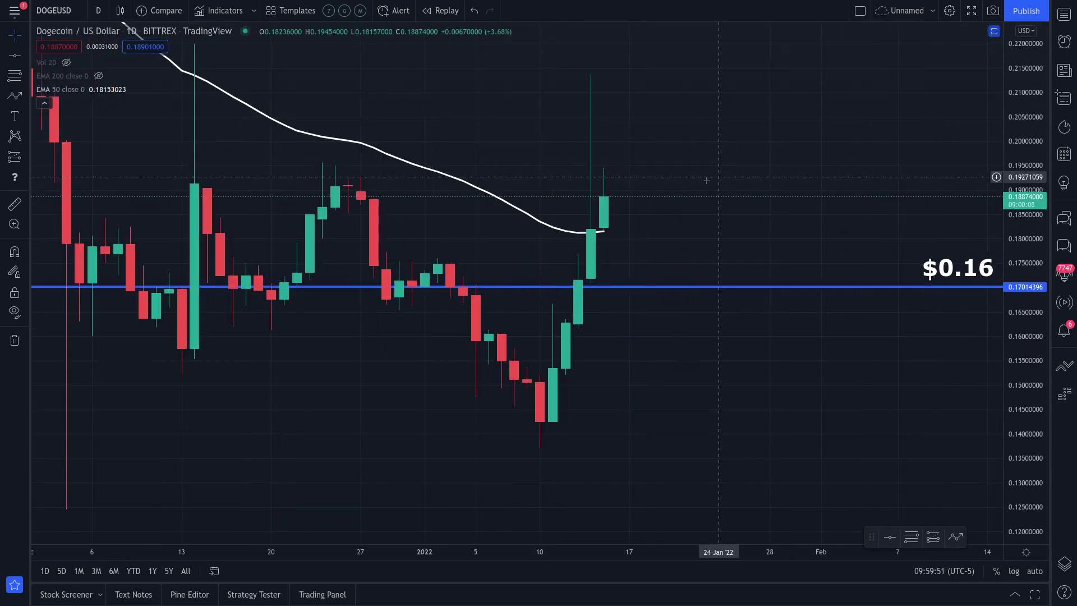
scroll(969, 330, "up", 2)
scroll(959, 265, "up", 3)
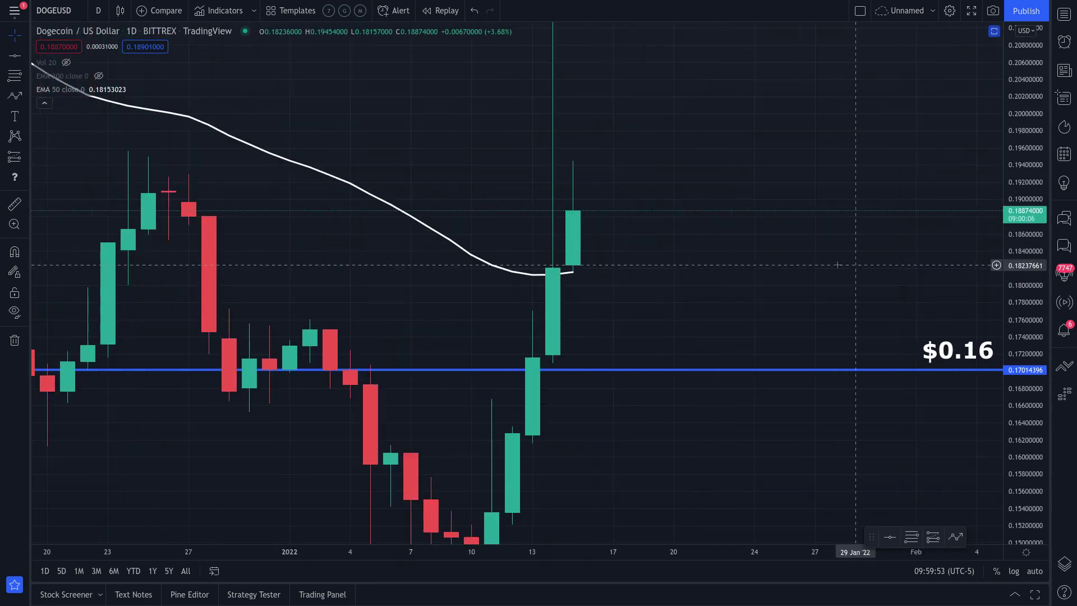
Draw an ellipse around the 13 Jan candle crossing the $0.16 line.
left_click(22, 101)
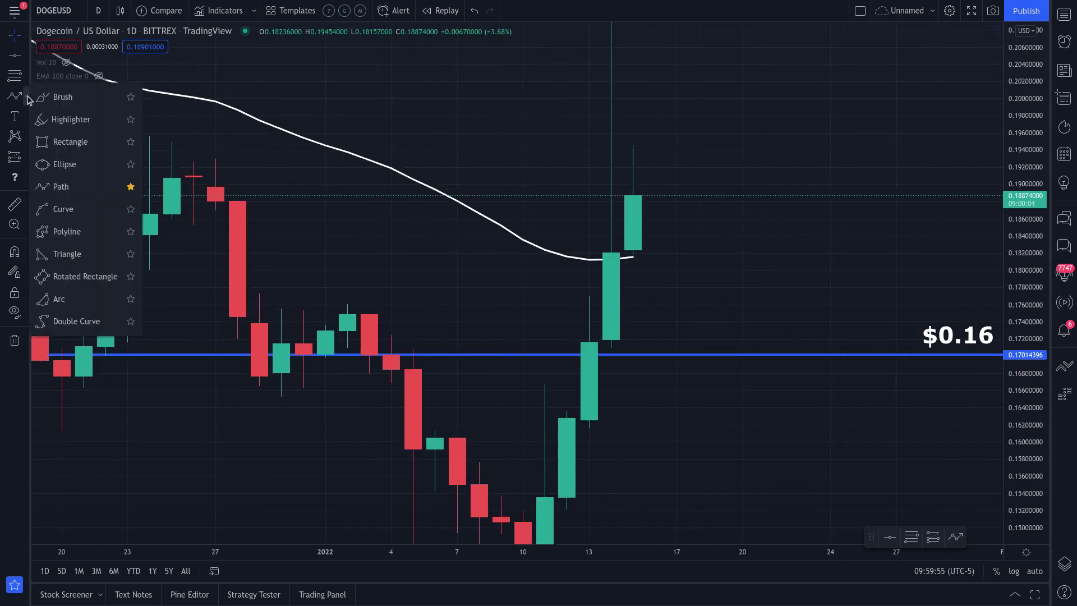
left_click(56, 160)
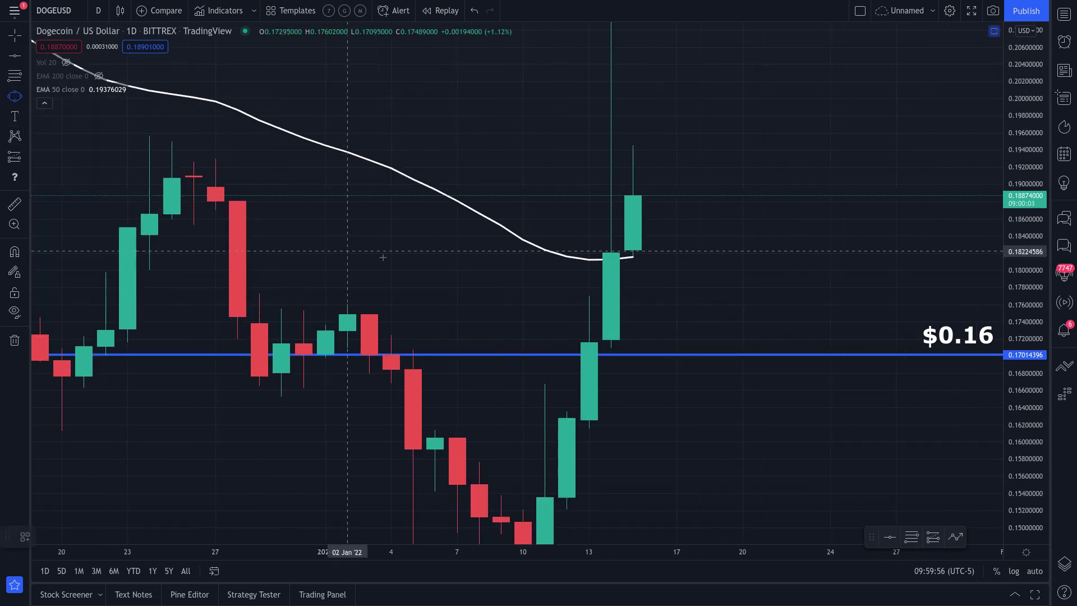
left_click(567, 353)
left_click(611, 353)
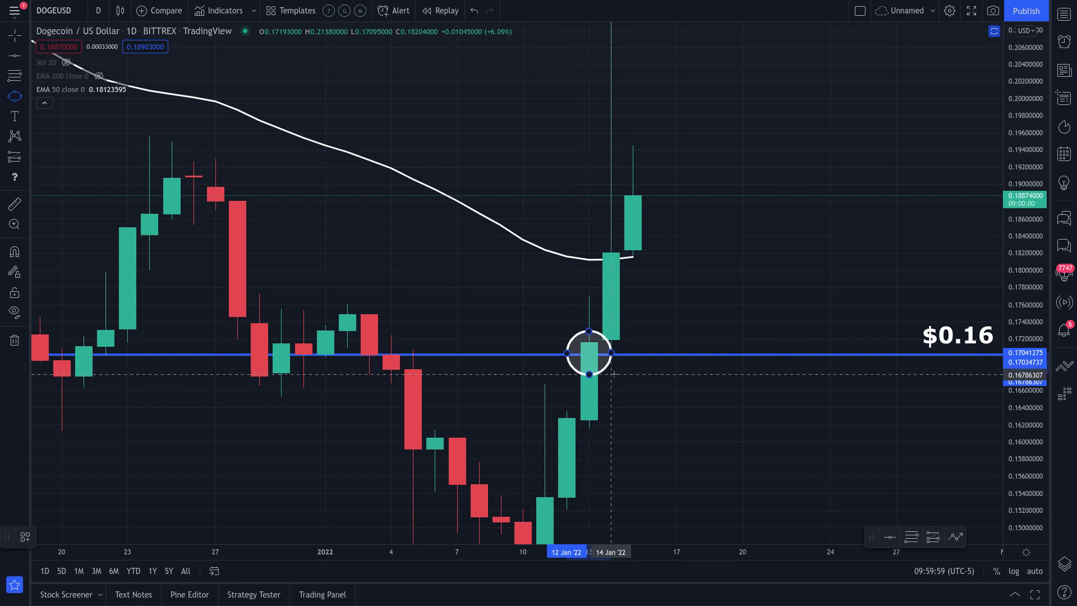
left_click(612, 375)
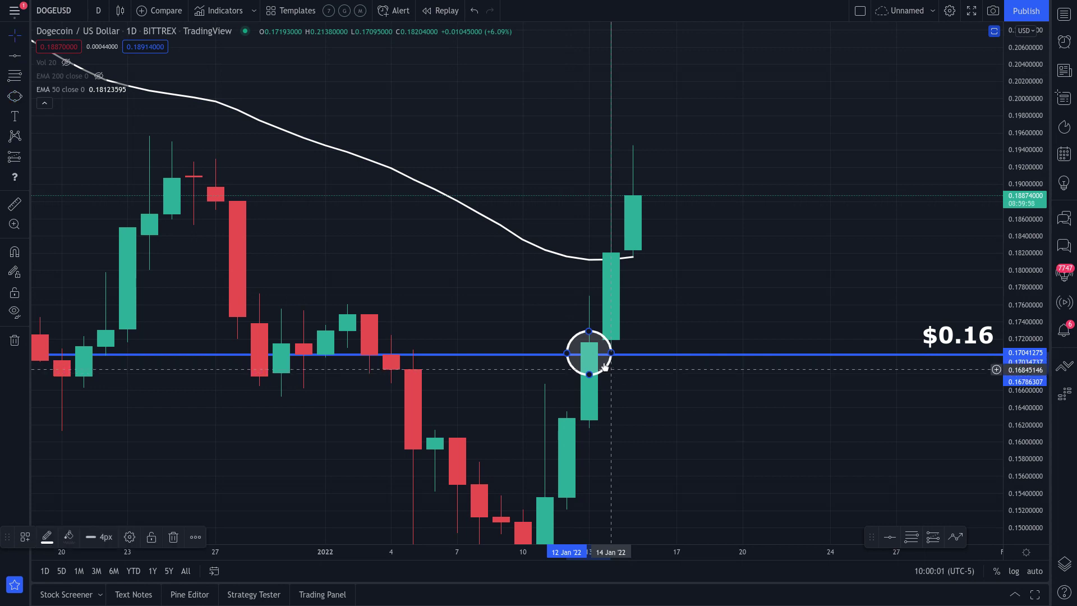
Try an arrow path from the 13 Jan candle, discard it, and undo the circle.
left_click(27, 98)
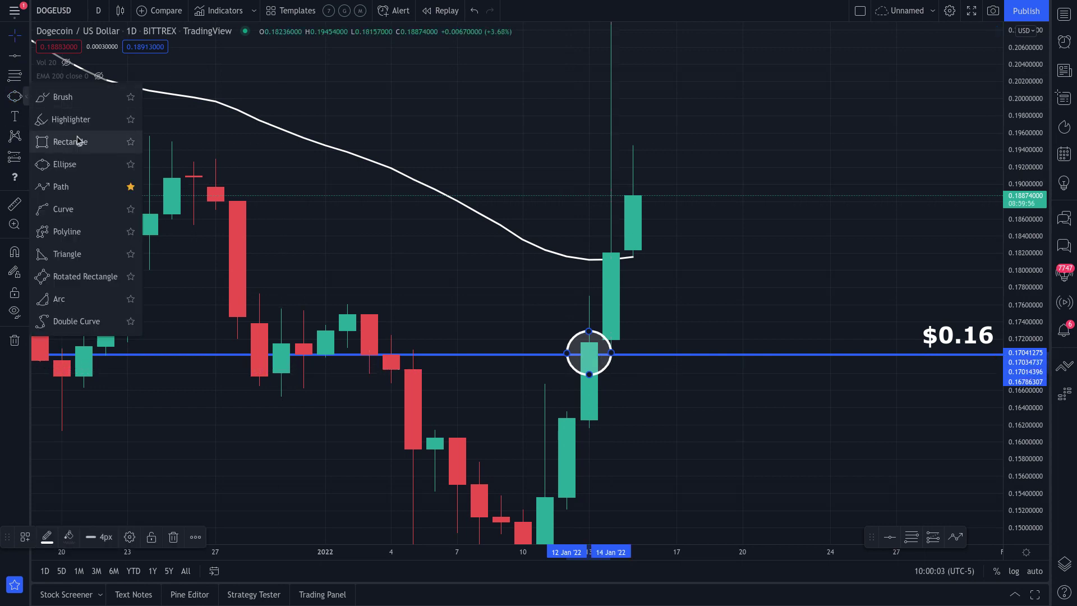
left_click(62, 186)
left_click(610, 345)
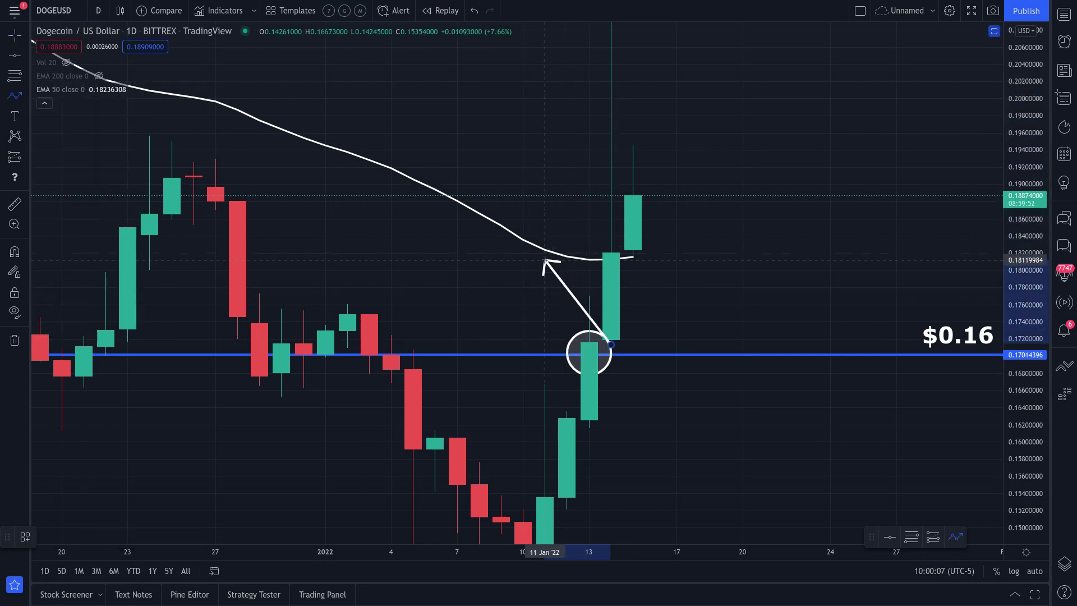
key("Escape")
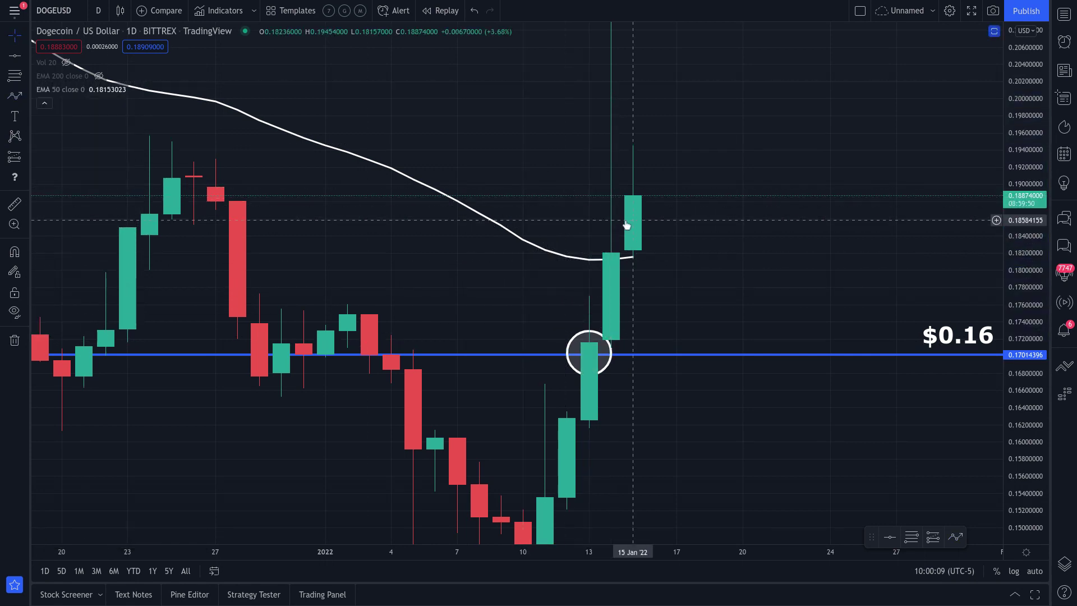
left_click(475, 11)
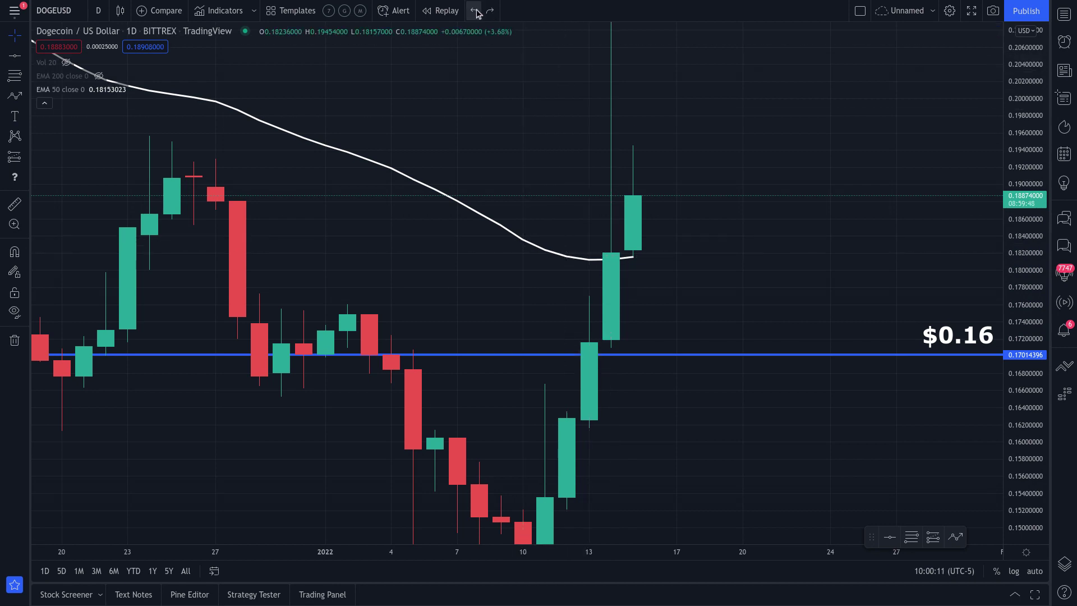
Zoom and compress the price scale to frame the recent candles for a rectangle.
scroll(578, 233, "up", 1)
scroll(801, 221, "up", 2)
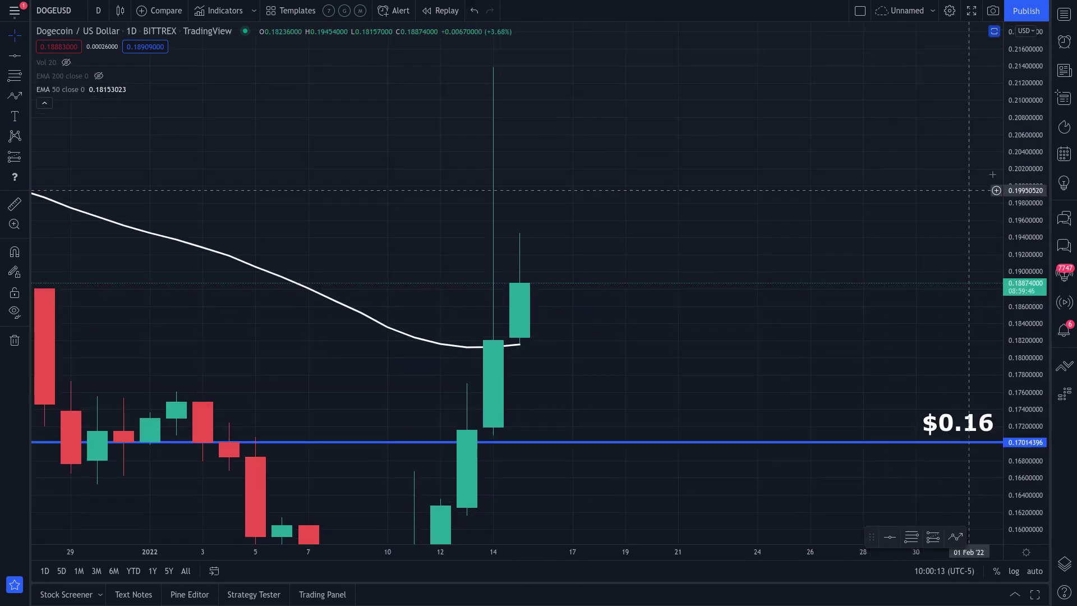
left_click_drag(1011, 225, 1011, 366)
scroll(810, 307, "down", 1)
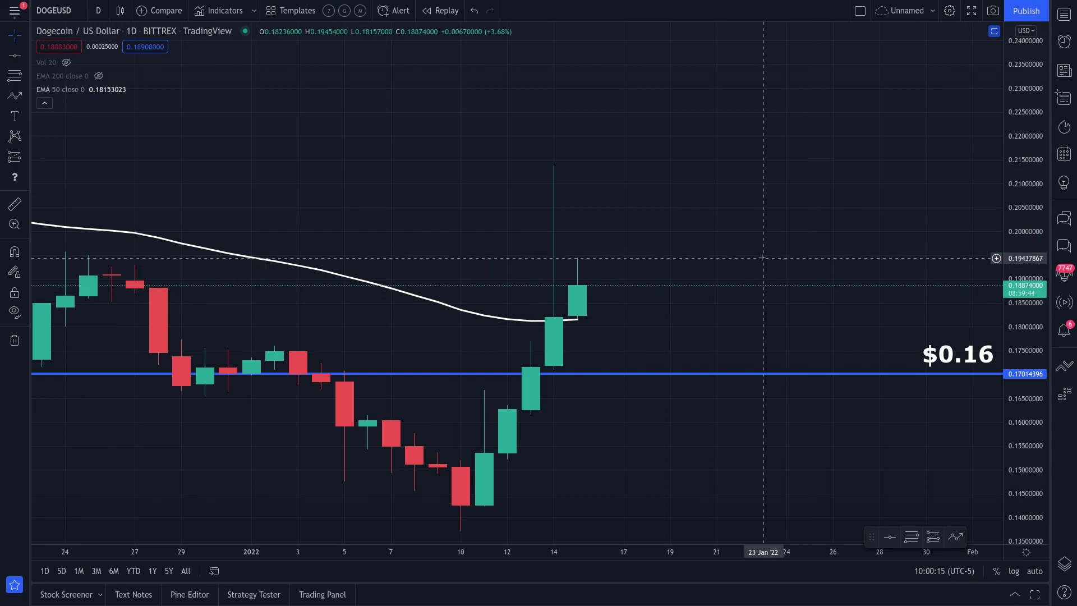
left_click_drag(759, 252, 685, 262)
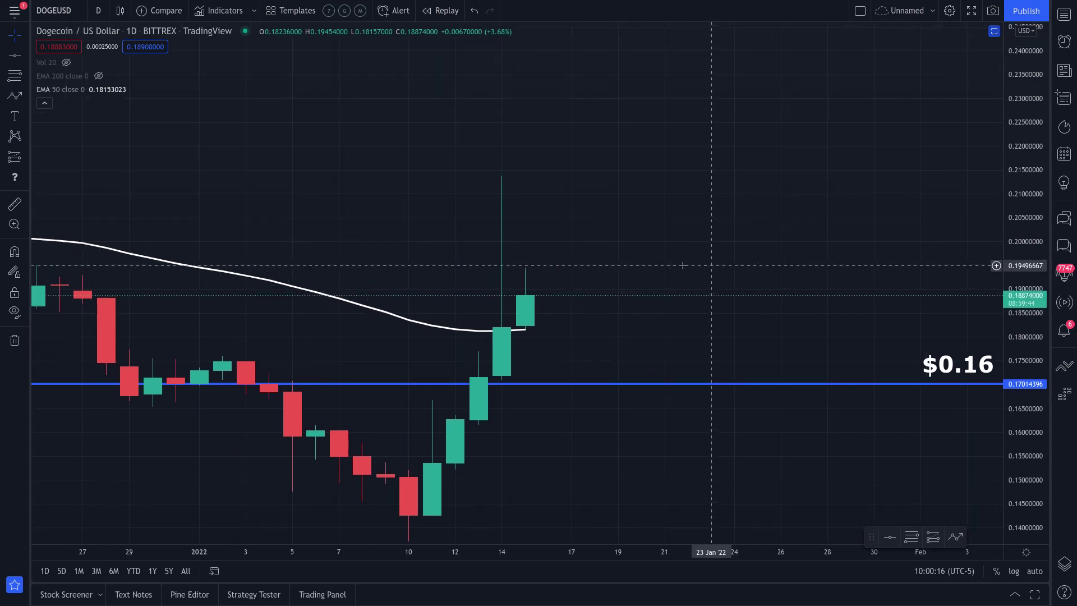
left_click(25, 99)
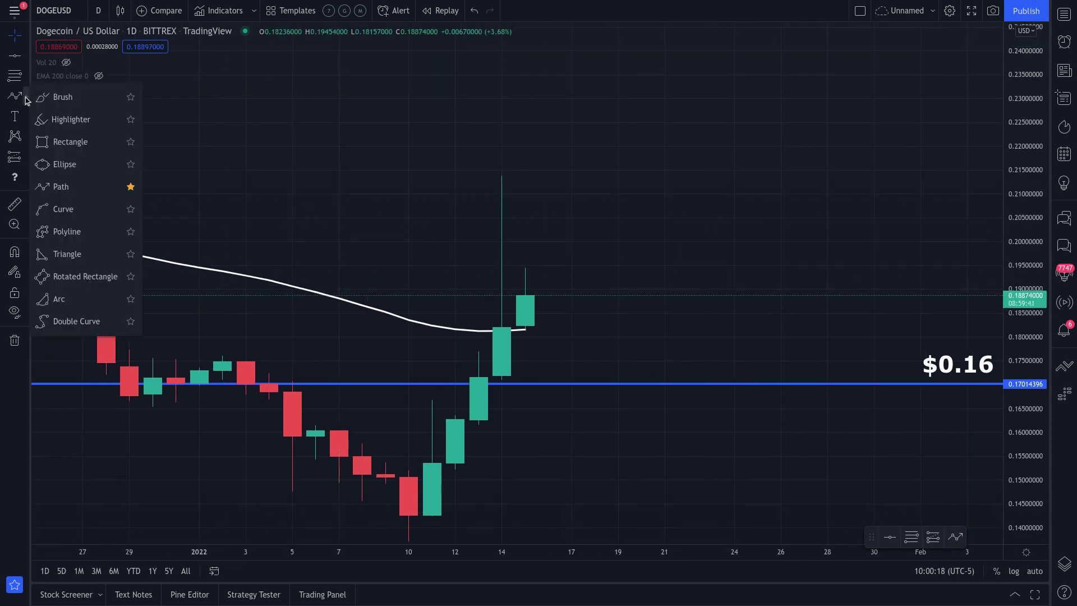
left_click(60, 143)
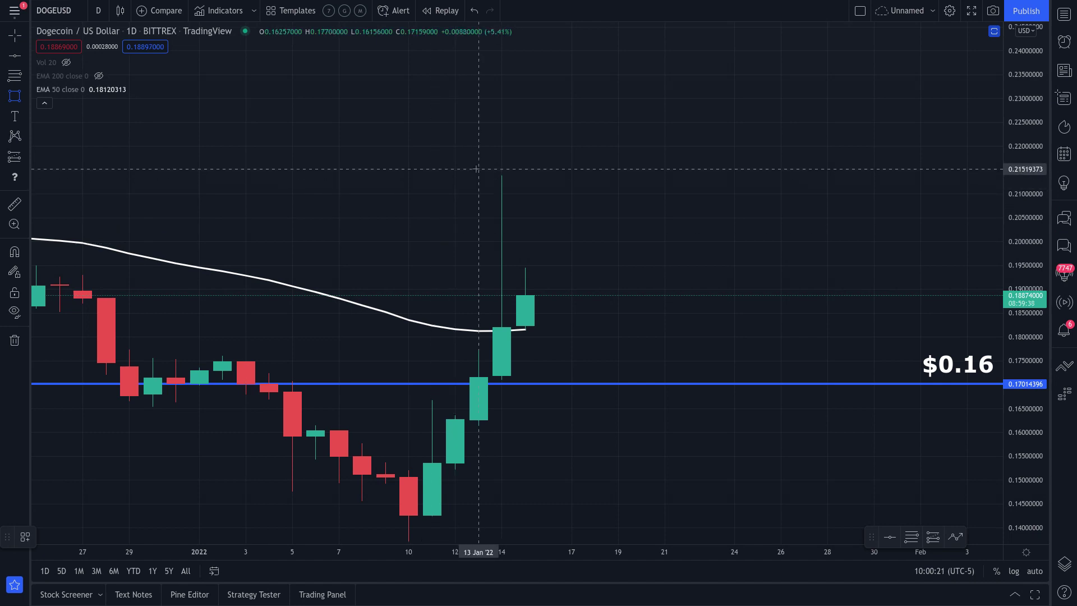
Delete the blue $0.16 line, hide EMA 50, and box the 13–14 Jan candles to the wick high.
left_click(15, 340)
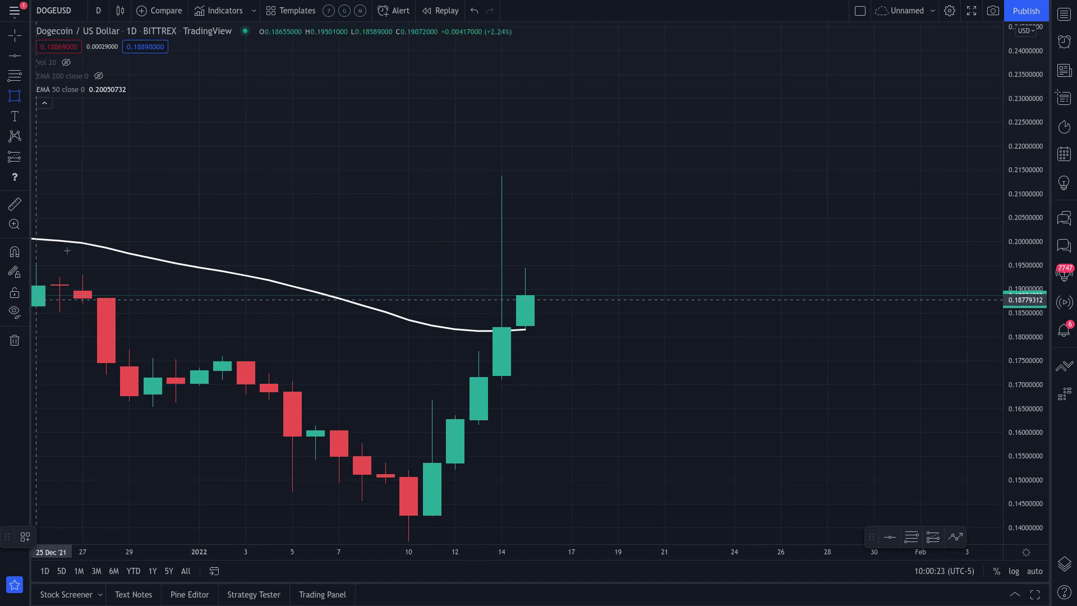
left_click(97, 90)
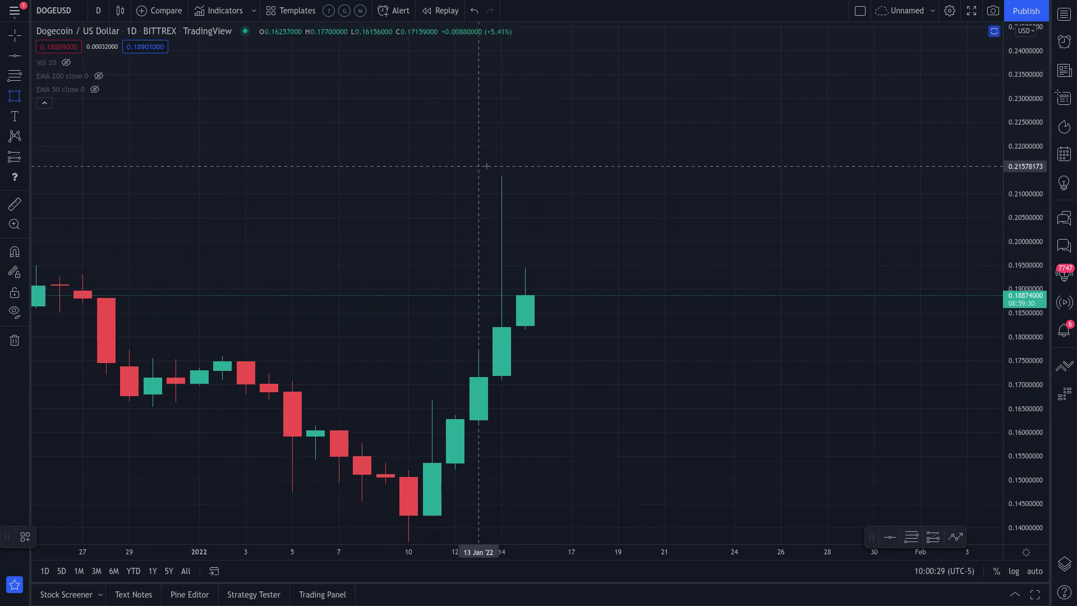
mouse_move(479, 166)
left_mouse_down()
mouse_move(499, 252)
mouse_move(549, 351)
mouse_move(525, 406)
mouse_move(525, 393)
left_mouse_up()
left_click(571, 359)
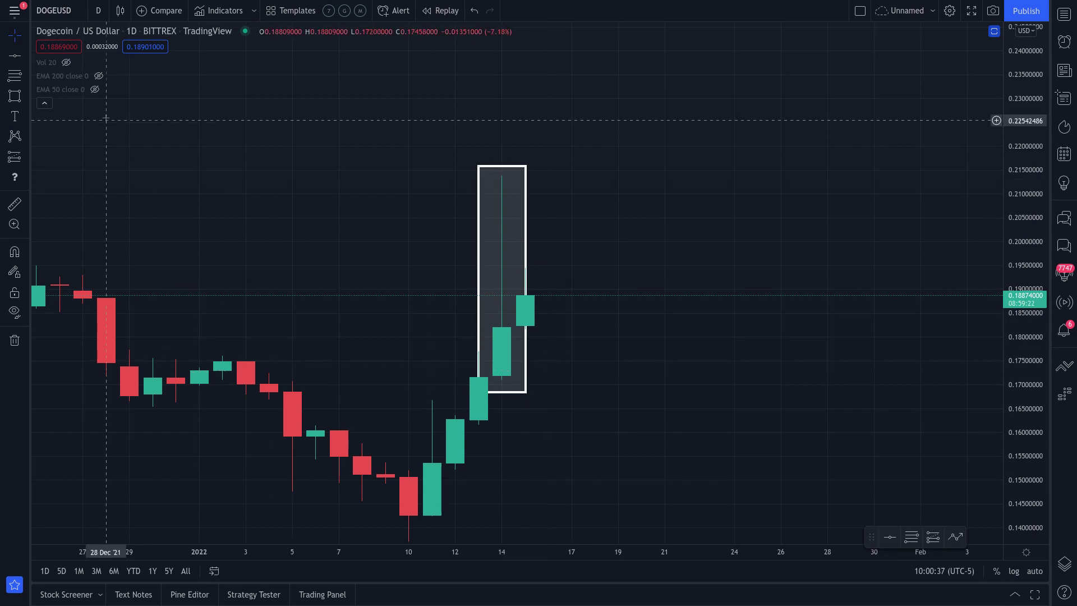
Show volume bars, try an arrow at the big volume bar, then hide volume again.
left_click(69, 67)
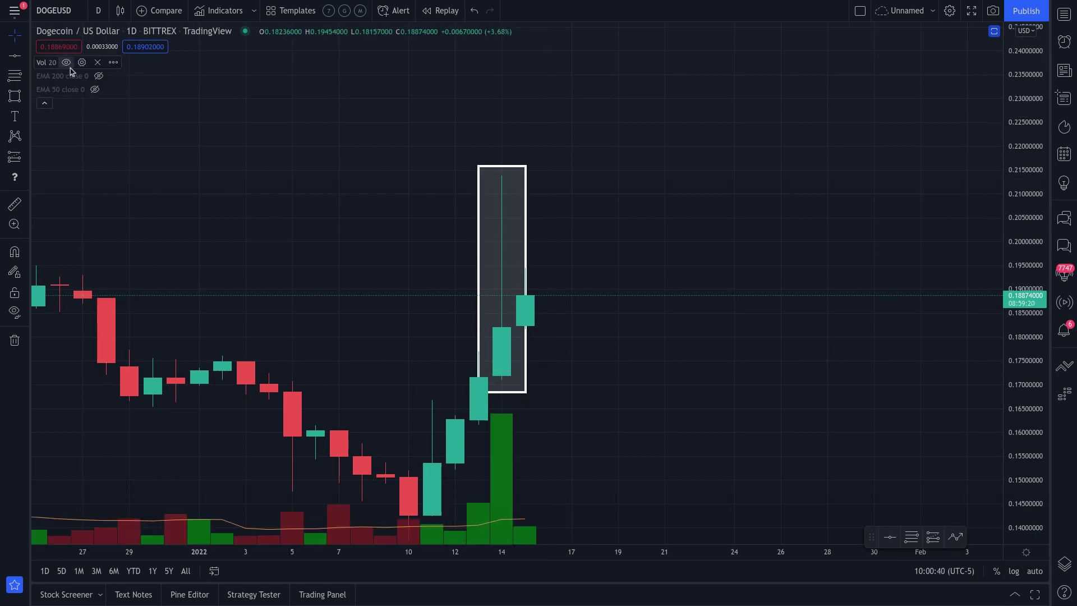
left_click(22, 100)
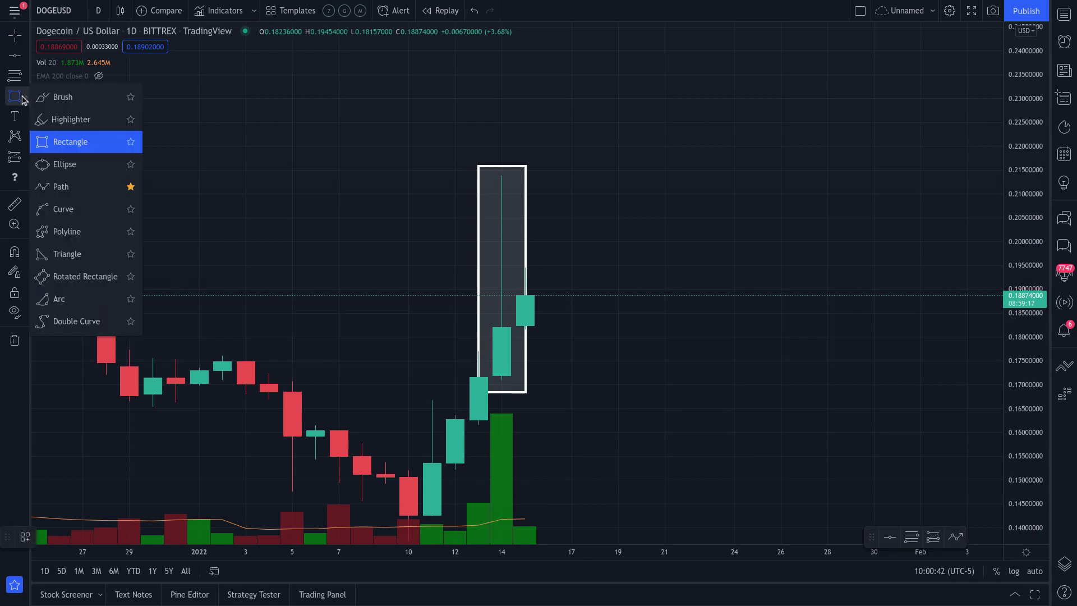
left_click(62, 186)
left_click(641, 385)
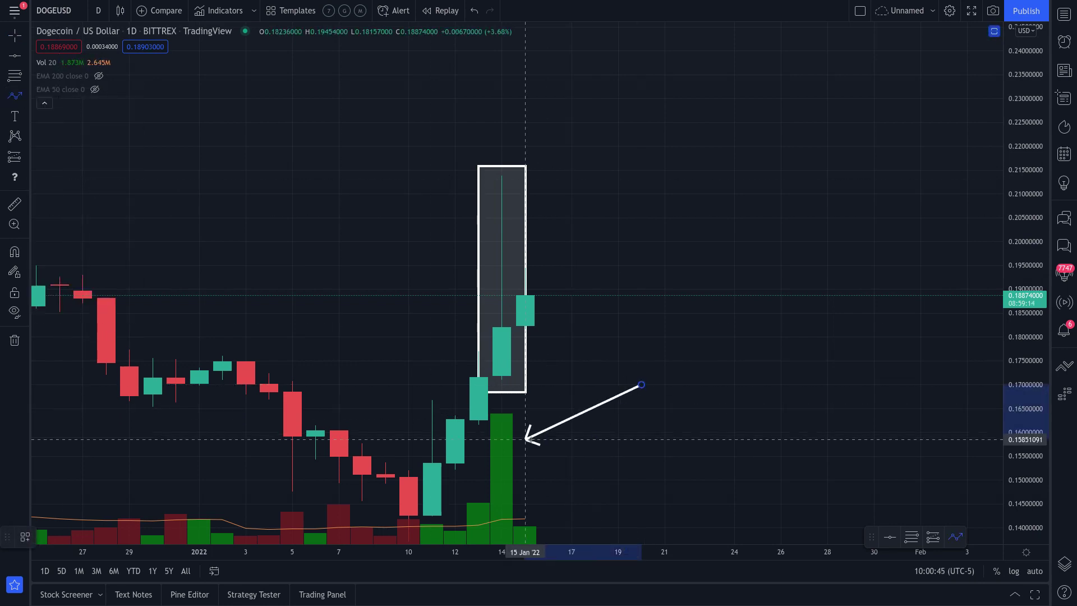
key("Escape")
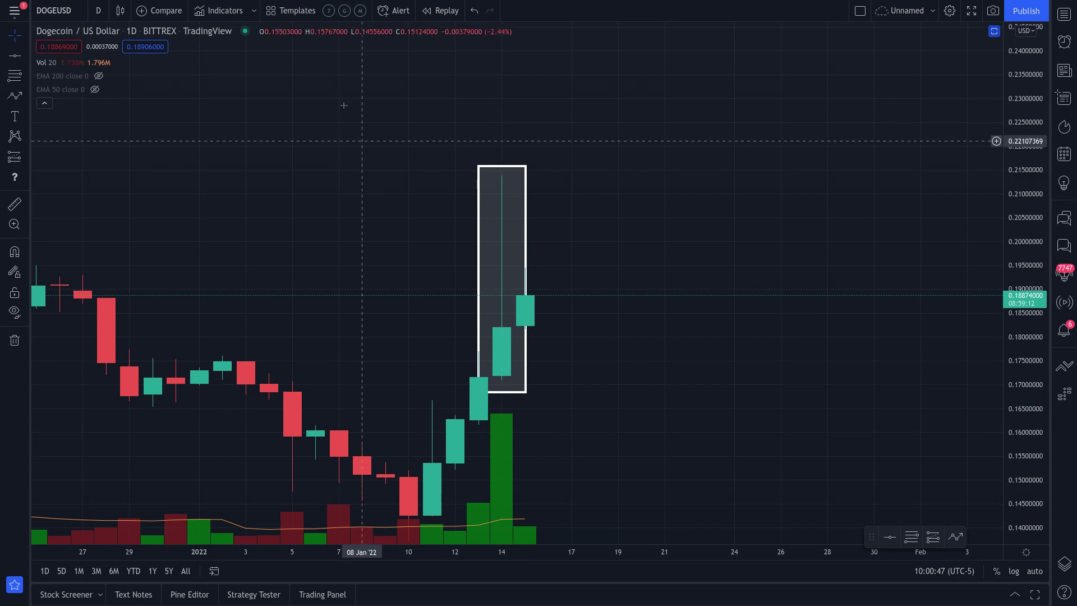
left_click(66, 62)
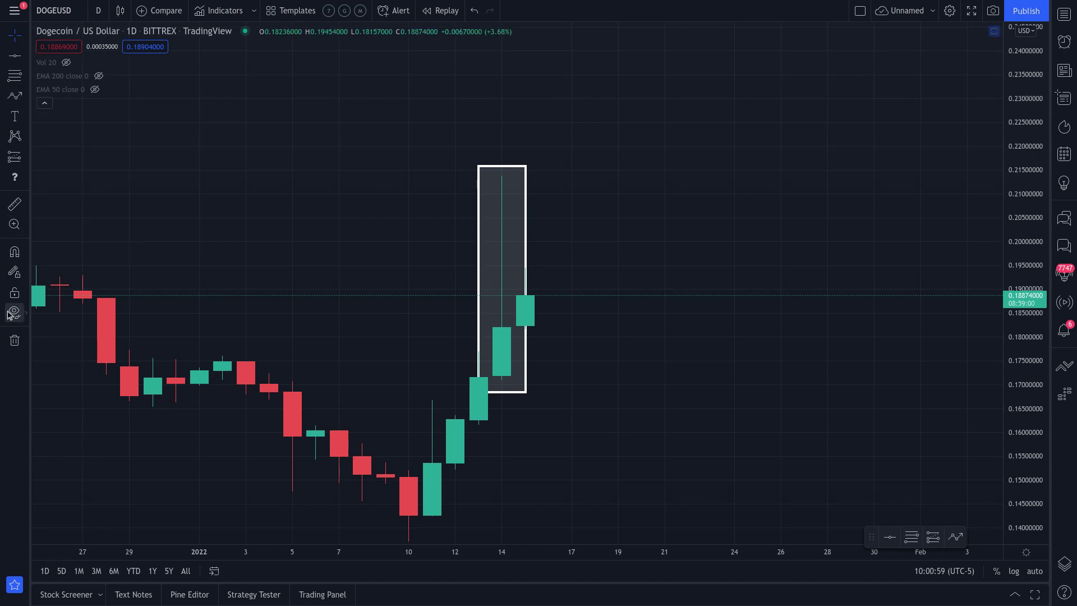
left_click(15, 95)
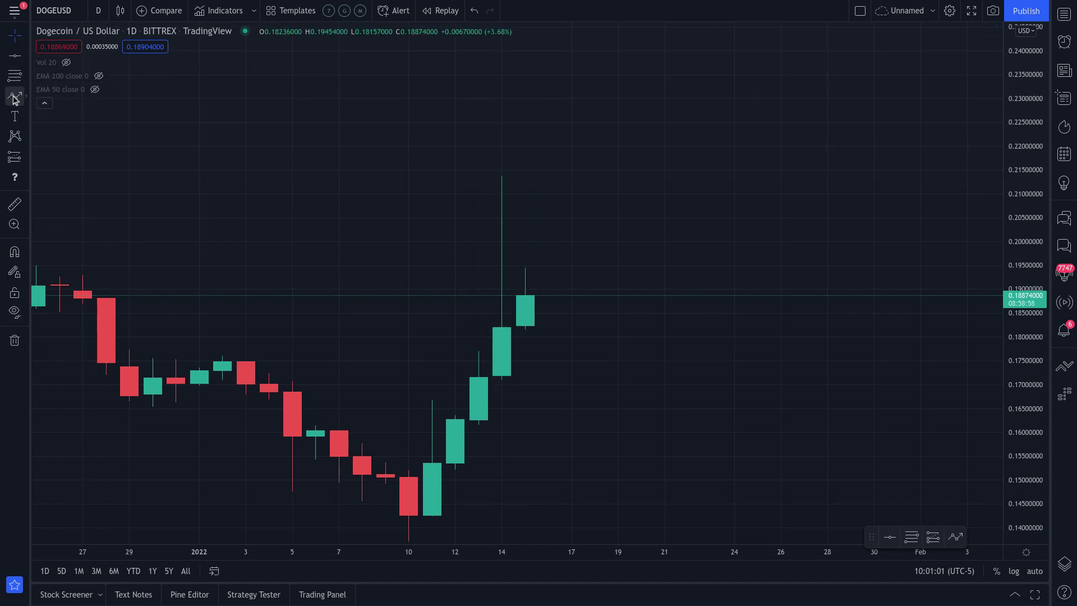
Start an arrow above the early January candles toward 14 Jan, then cancel it.
left_click(316, 177)
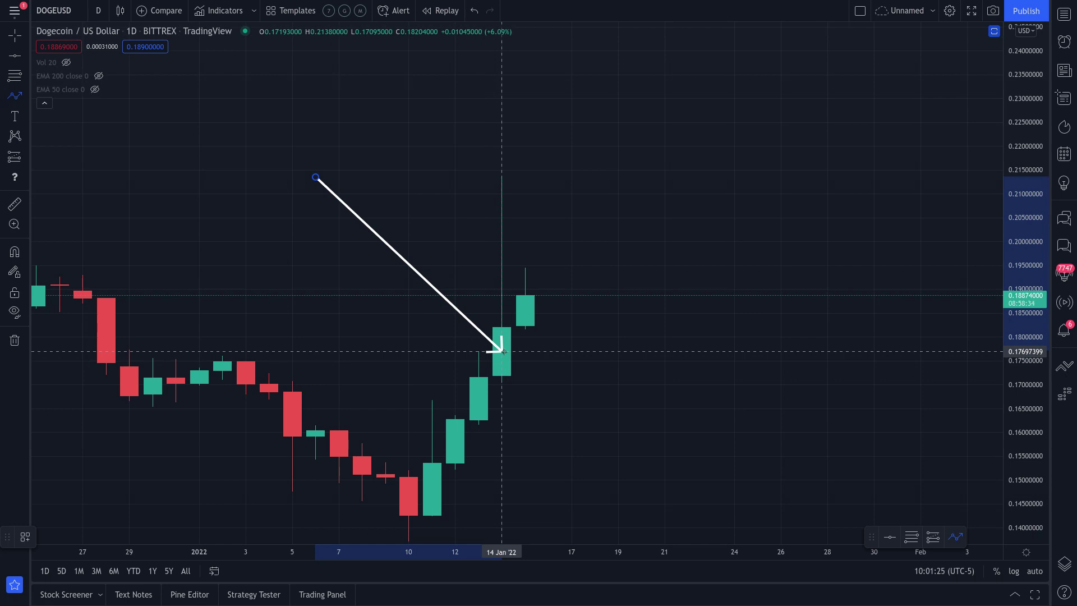
key("Escape")
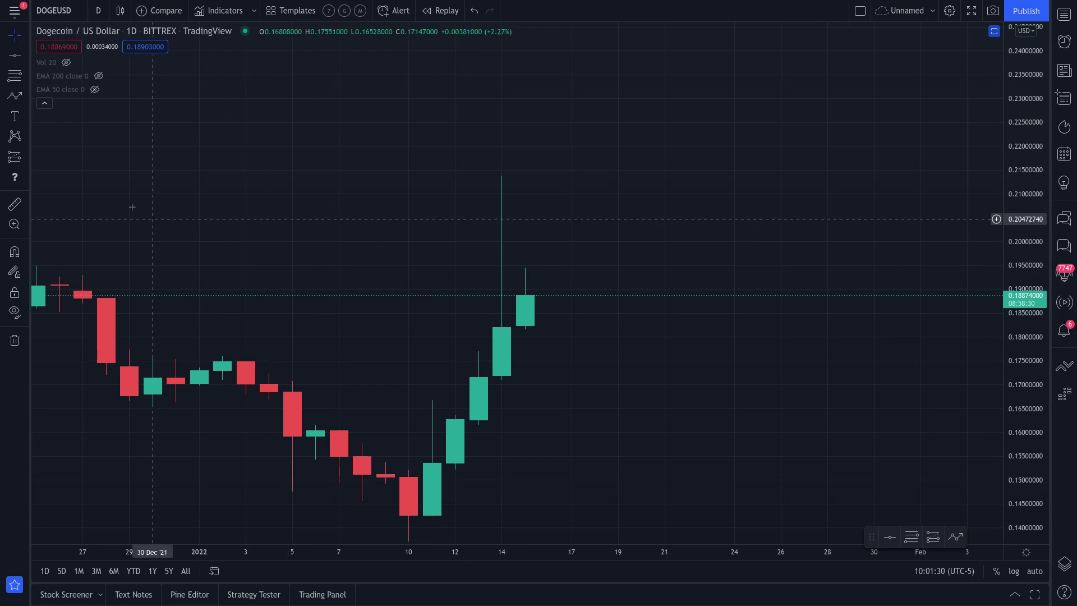
Add a horizontal line at about 0.182 labelled $0.1819.
left_click(14, 58)
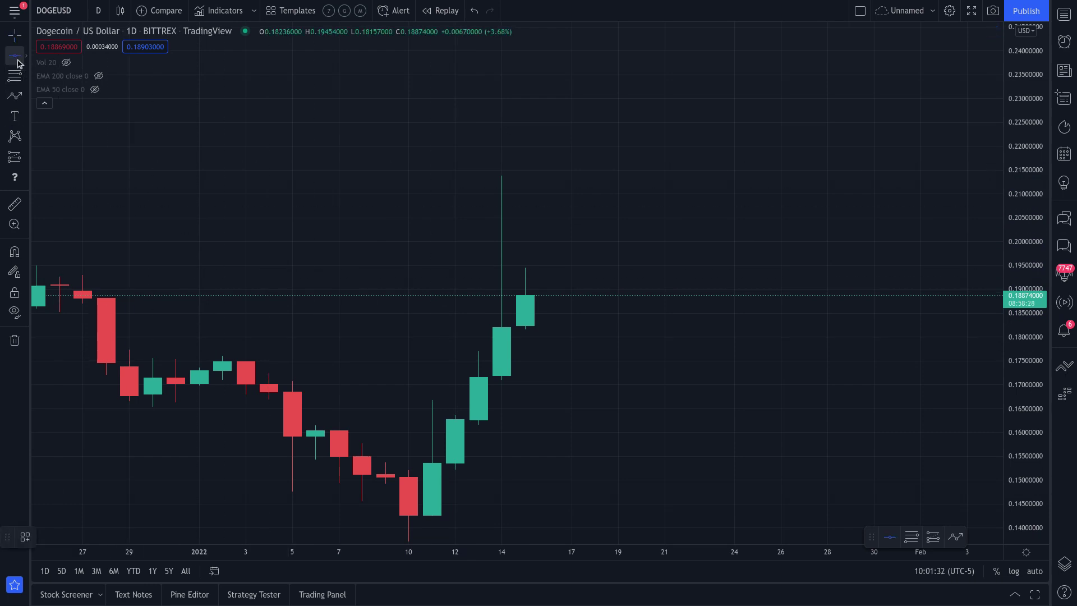
left_click(472, 327)
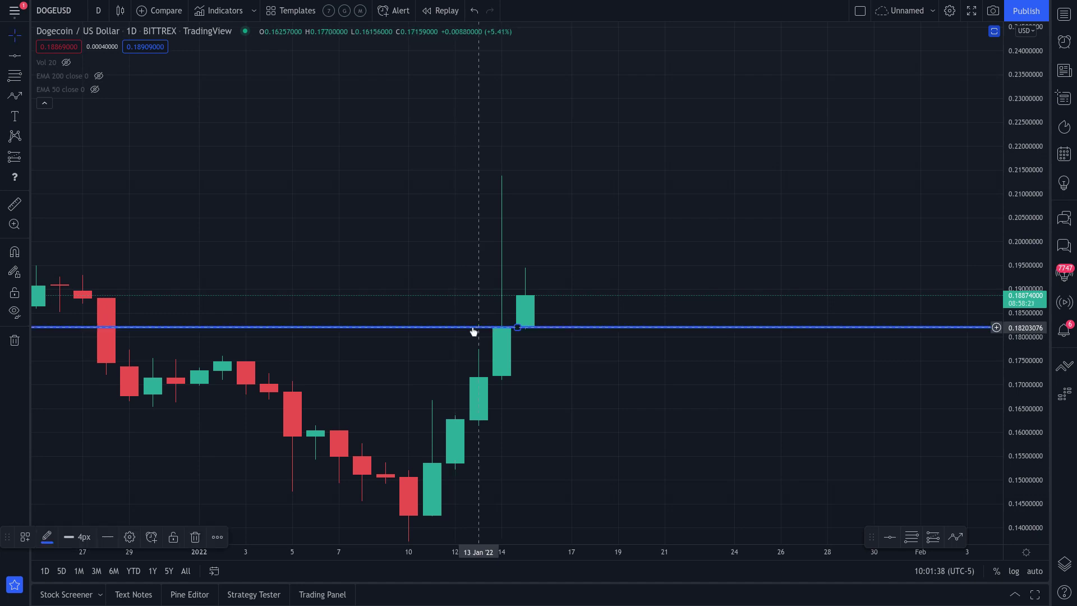
double_click(614, 329)
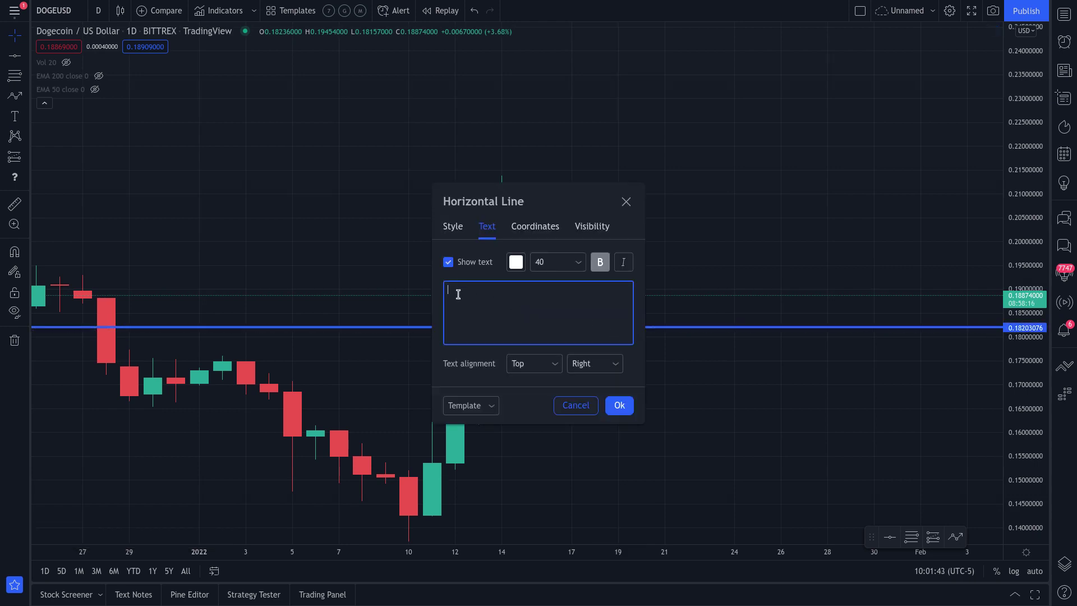
type("$0.1819")
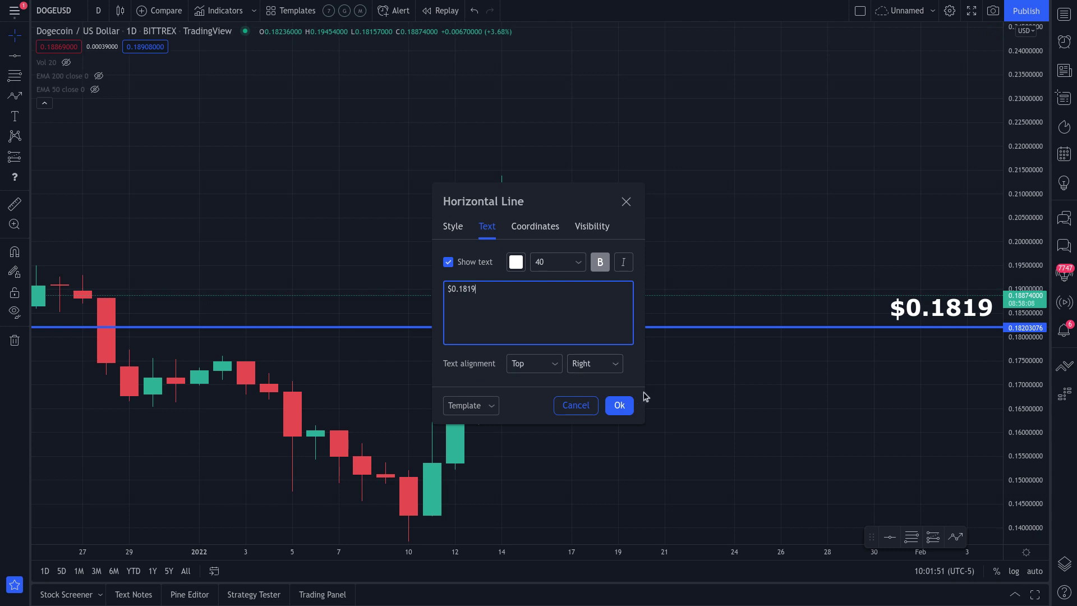
left_click(620, 406)
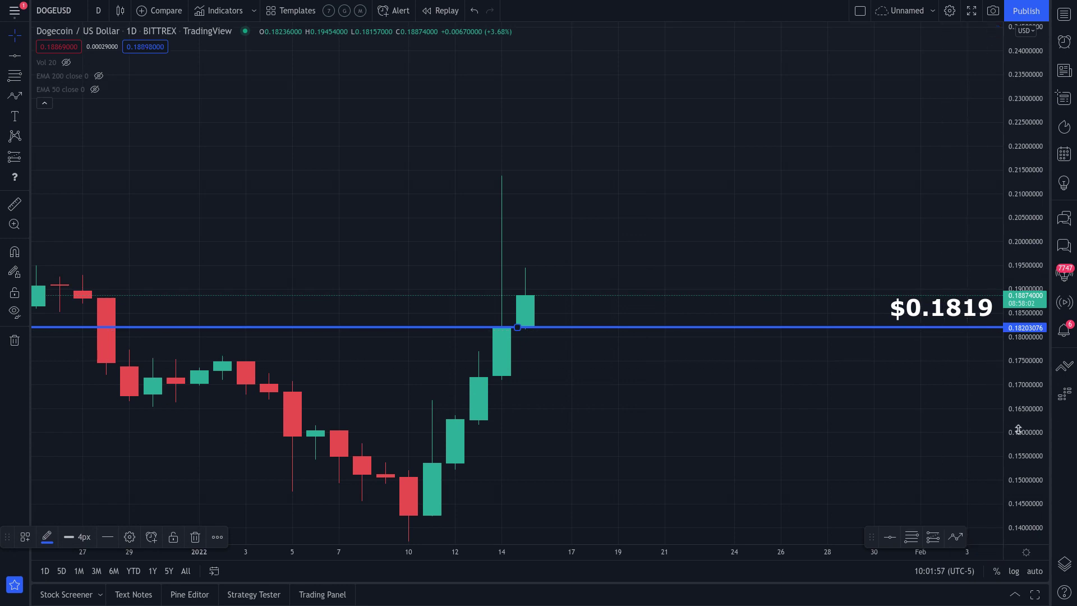
left_click_drag(1013, 428, 1013, 393)
Begin a zigzag projected path bouncing between the $0.1819 support and about 0.19.
left_click_drag(681, 258, 547, 244)
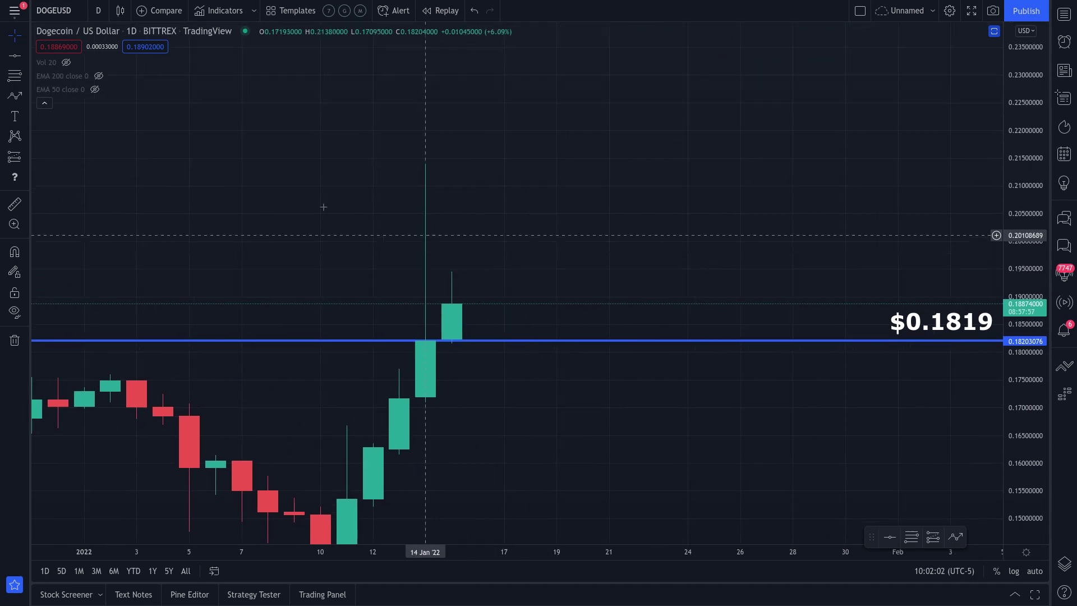
left_click(14, 96)
left_click(556, 294)
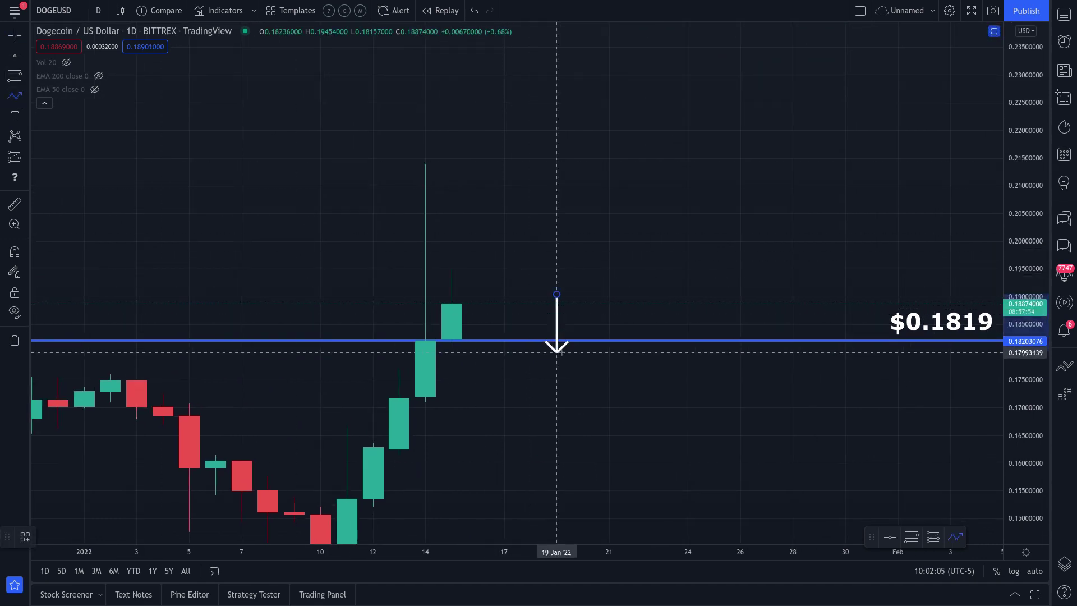
left_click(557, 353)
left_click(609, 288)
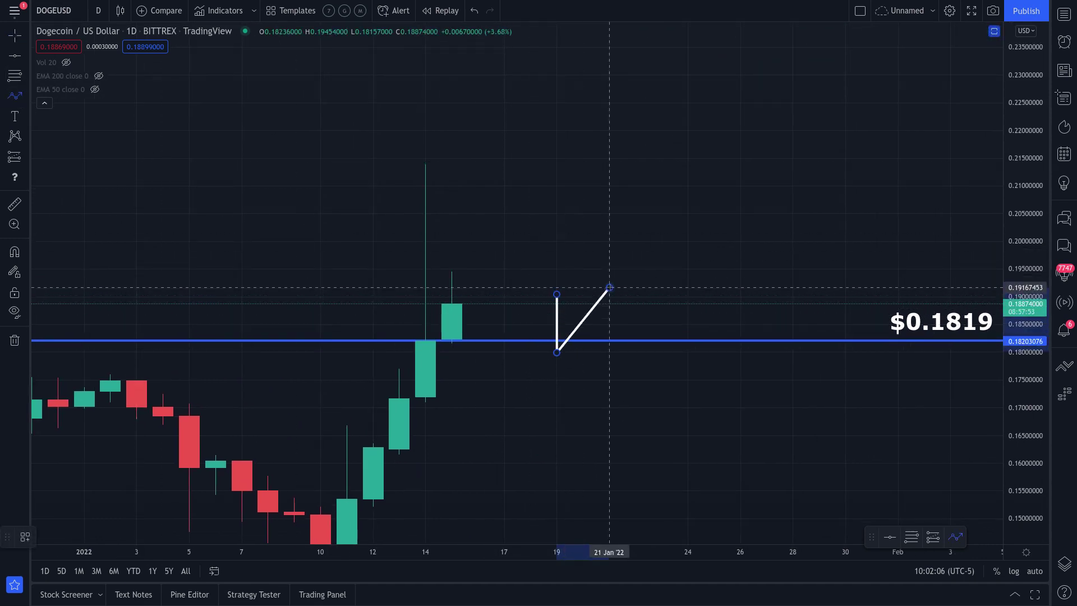
left_click(635, 341)
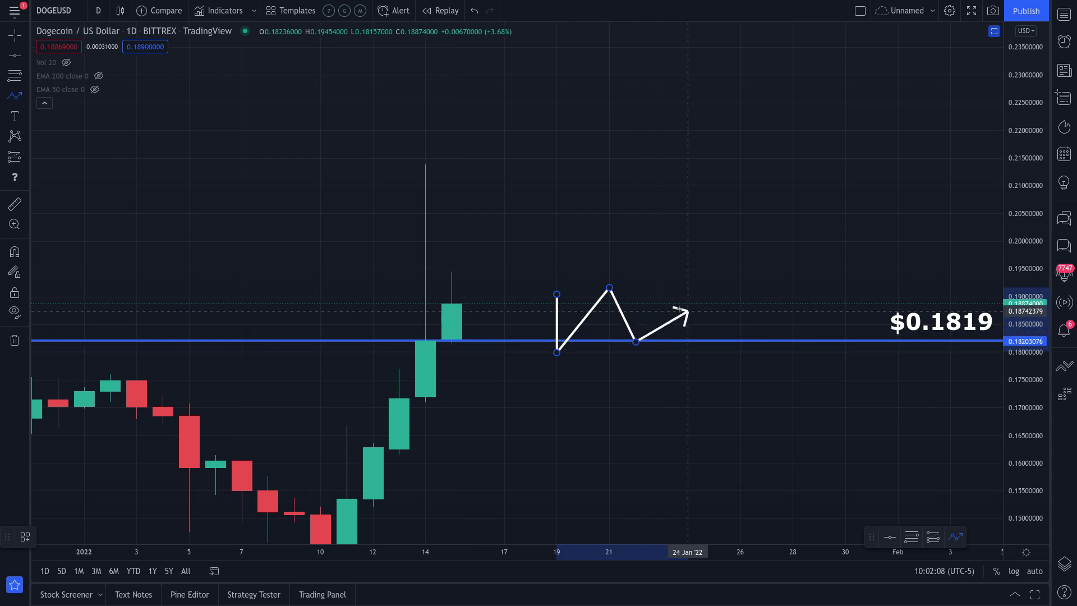
left_click(662, 287)
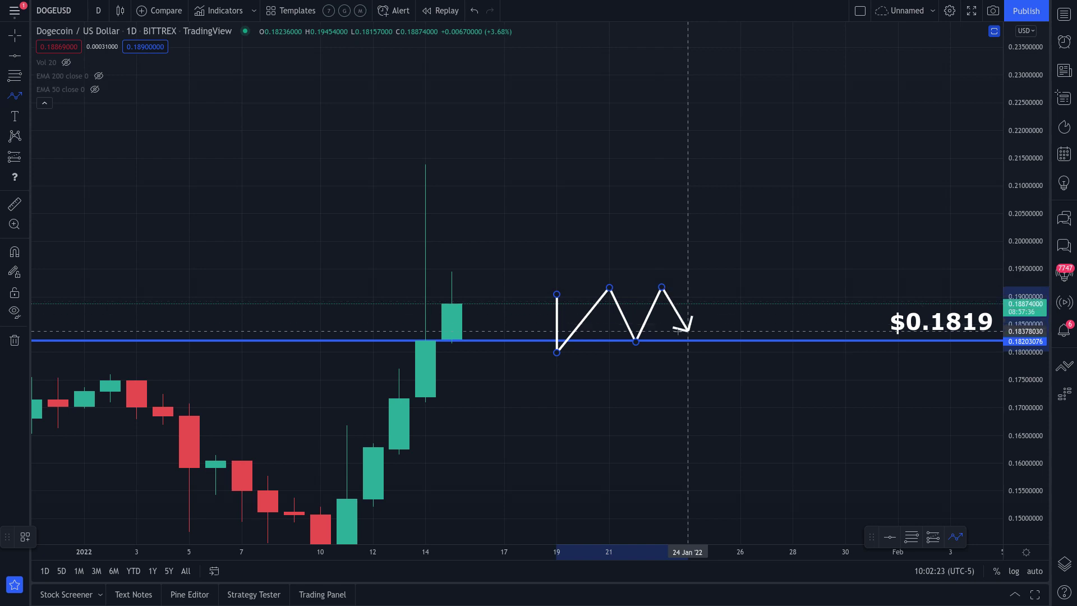
left_click(689, 337)
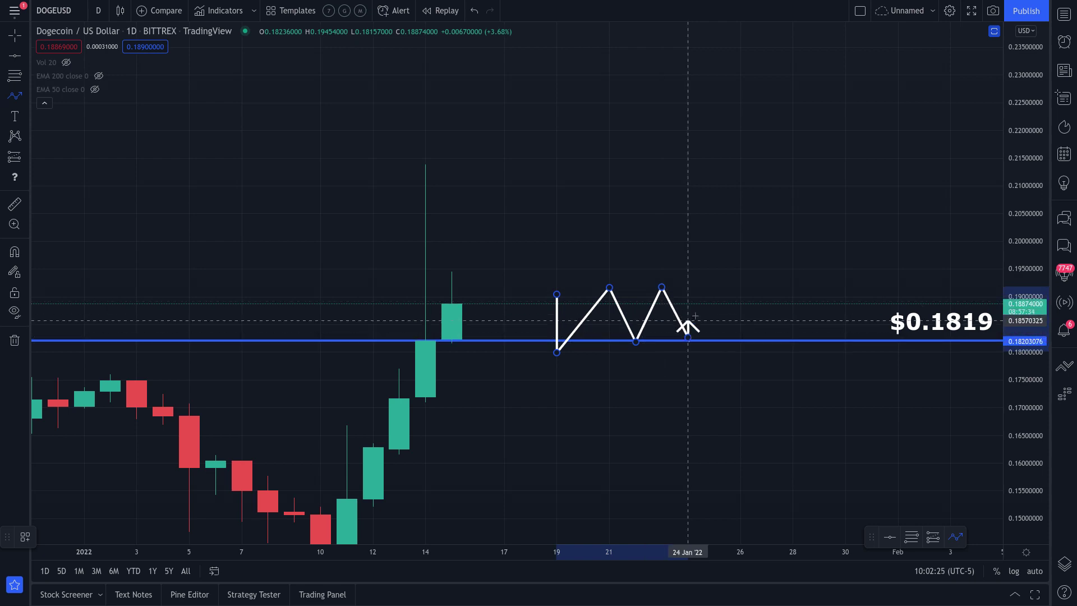
Extend the path up through 0.2025, 0.195 and 0.2005 by 30 Jan, then discard it.
left_click(715, 274)
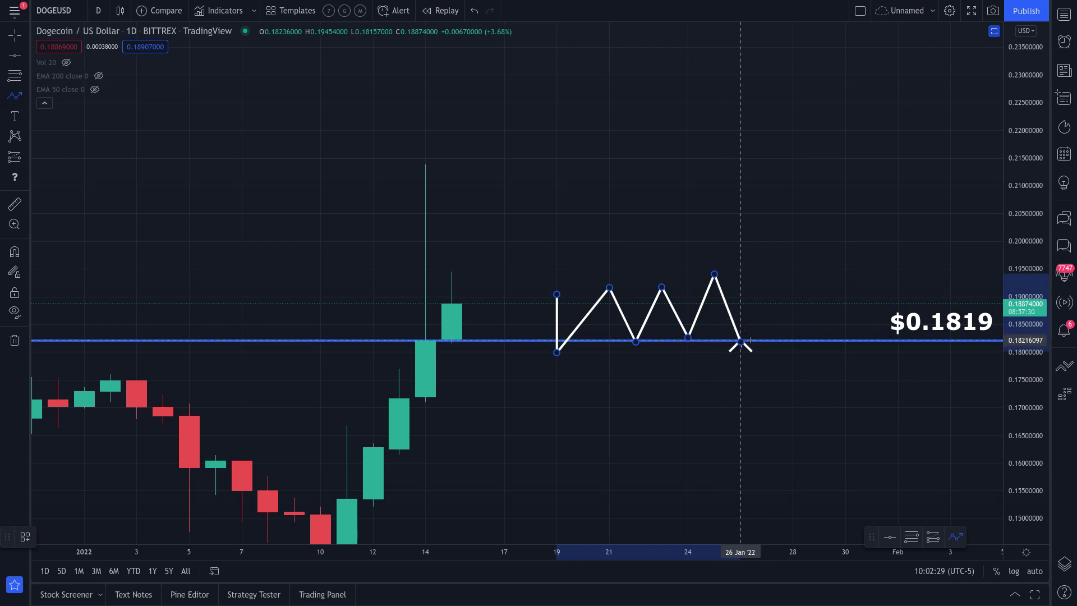
left_click(741, 341)
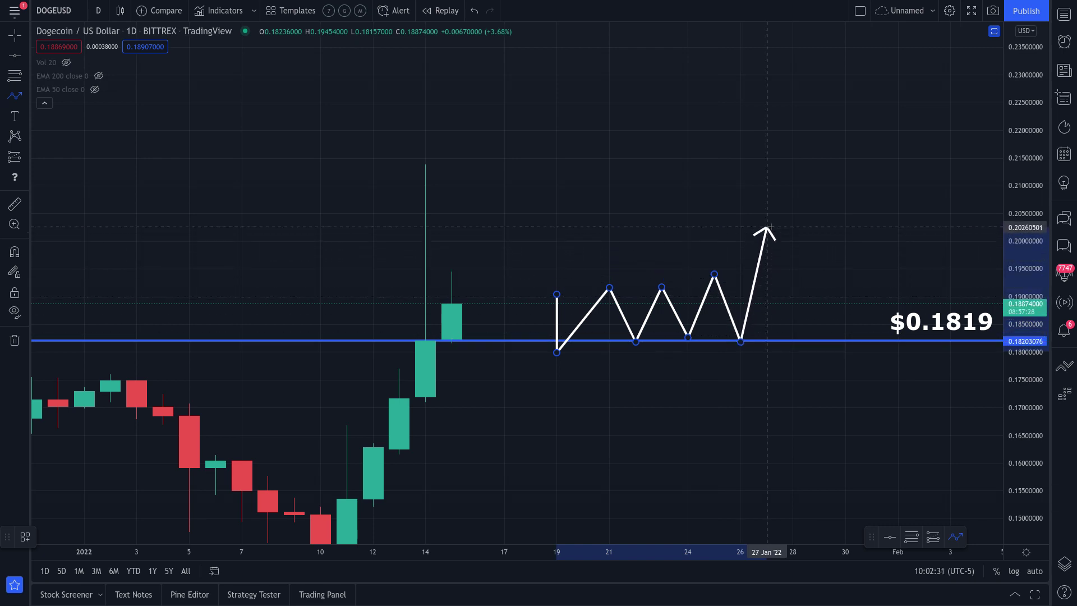
left_click(766, 227)
left_click(792, 269)
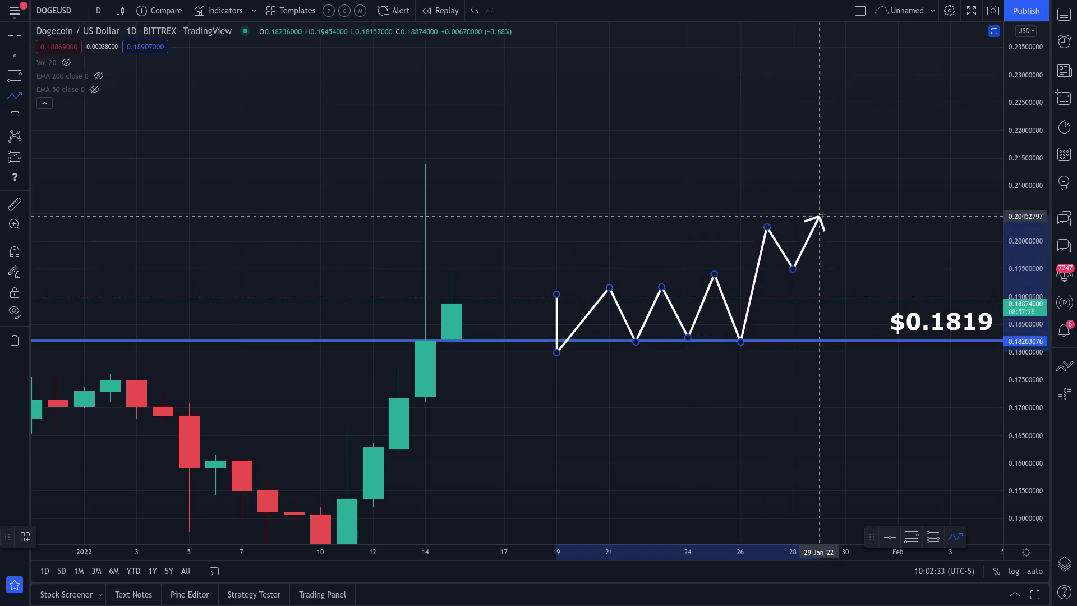
left_click(820, 193)
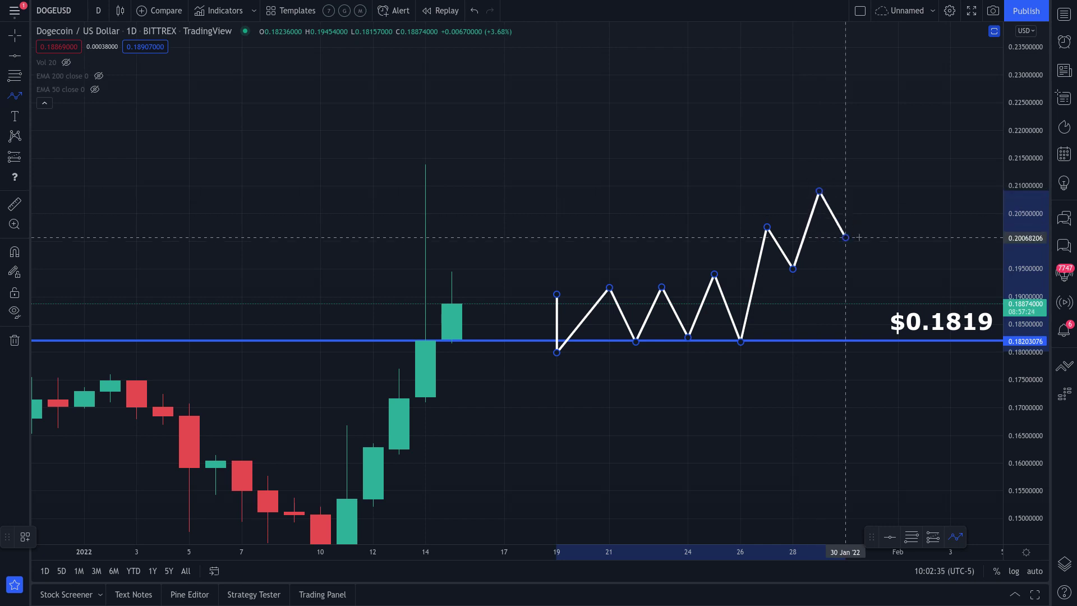
left_click(845, 237)
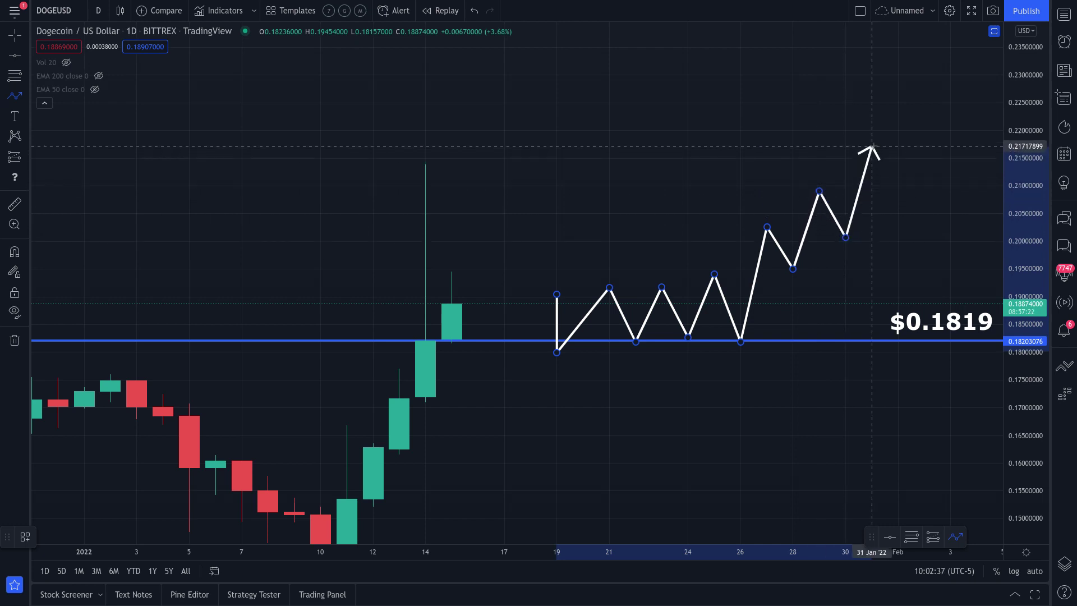
key("Escape")
left_click(14, 55)
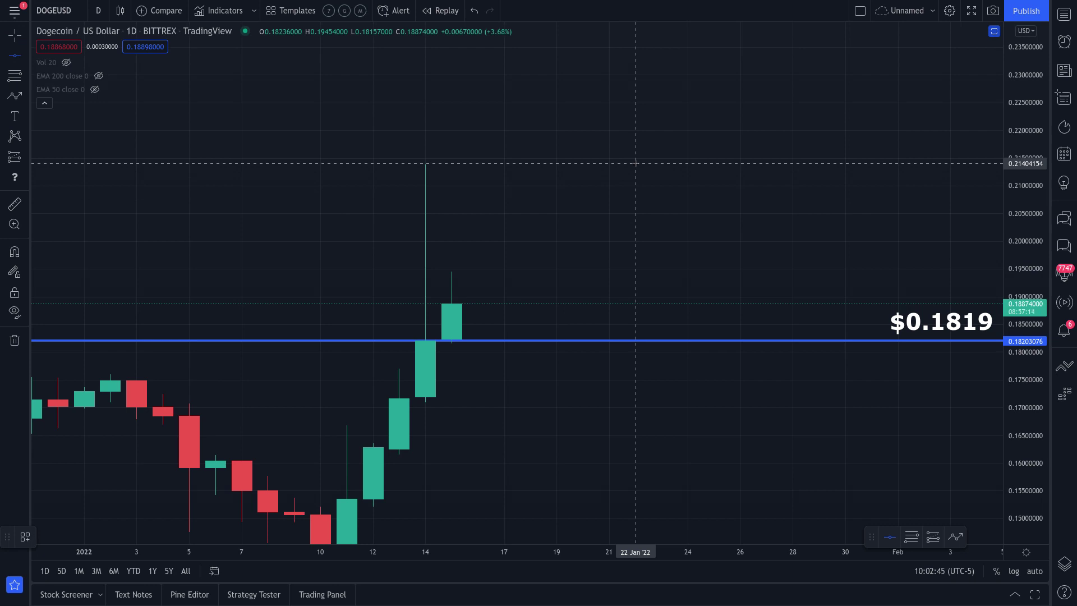
Add a red horizontal line at the wick top near 0.214 labelled $0.21.
left_click(24, 57)
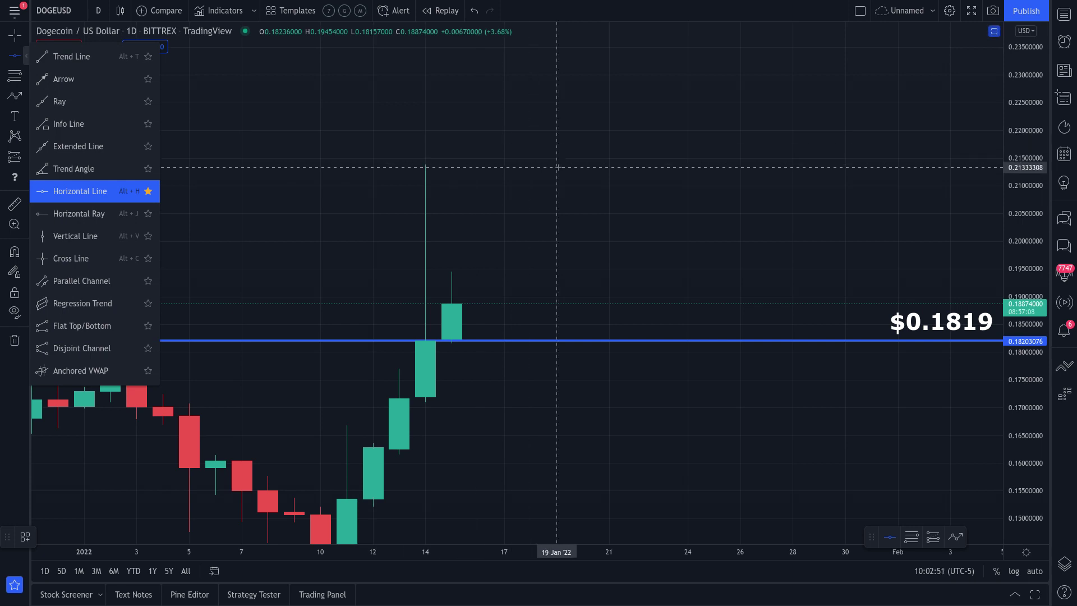
left_click(562, 163)
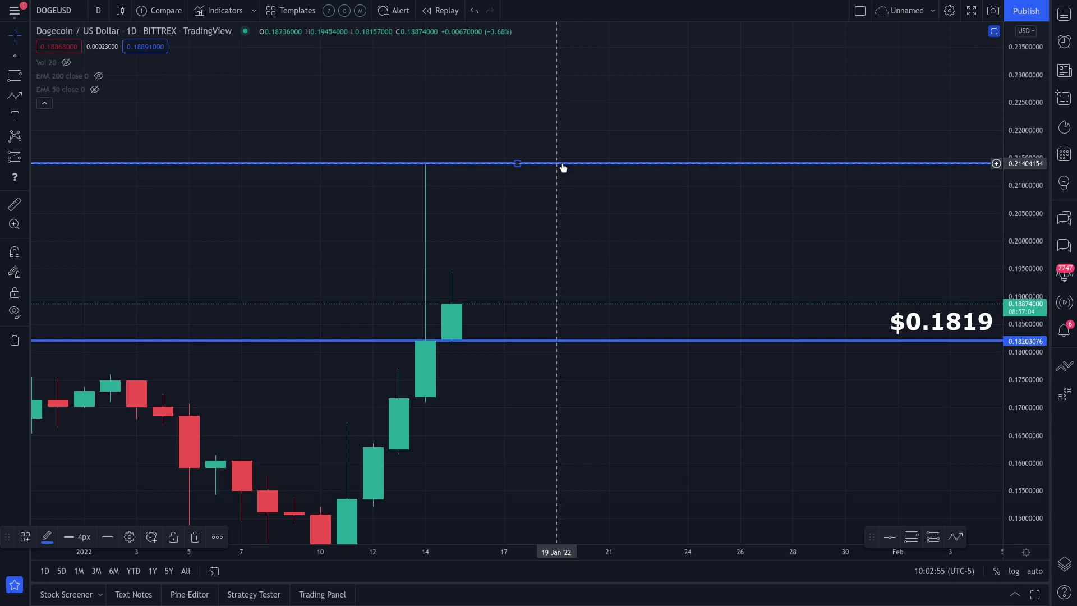
double_click(563, 164)
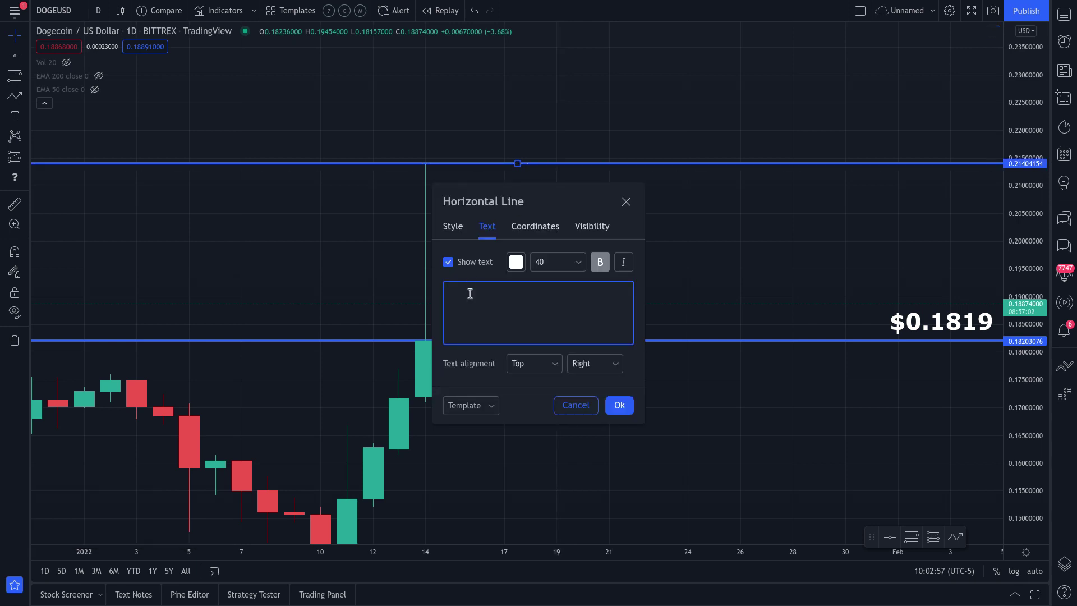
type("$0.21")
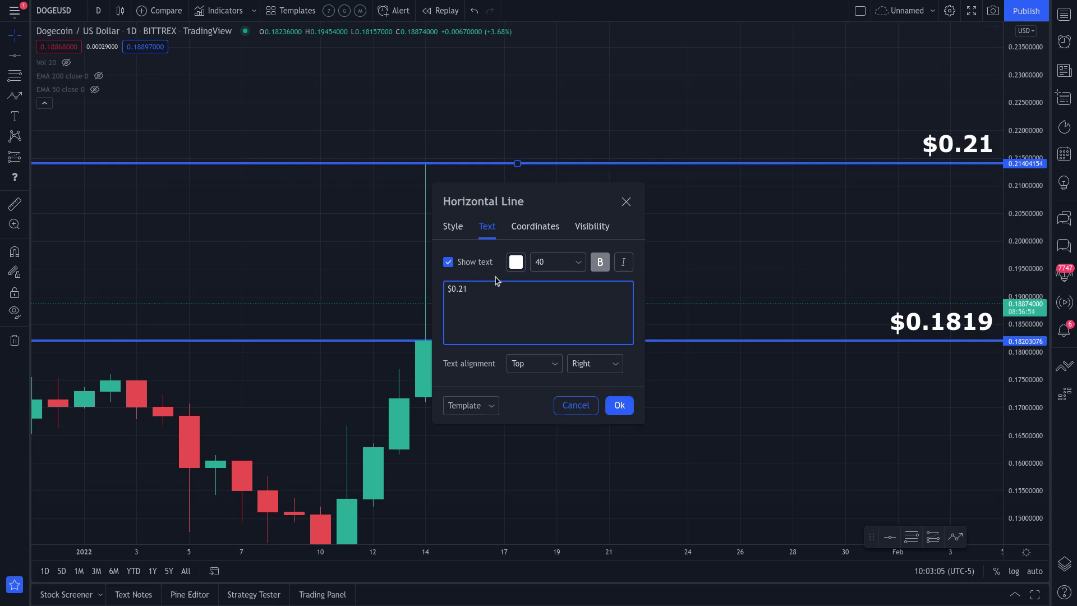
left_click(456, 228)
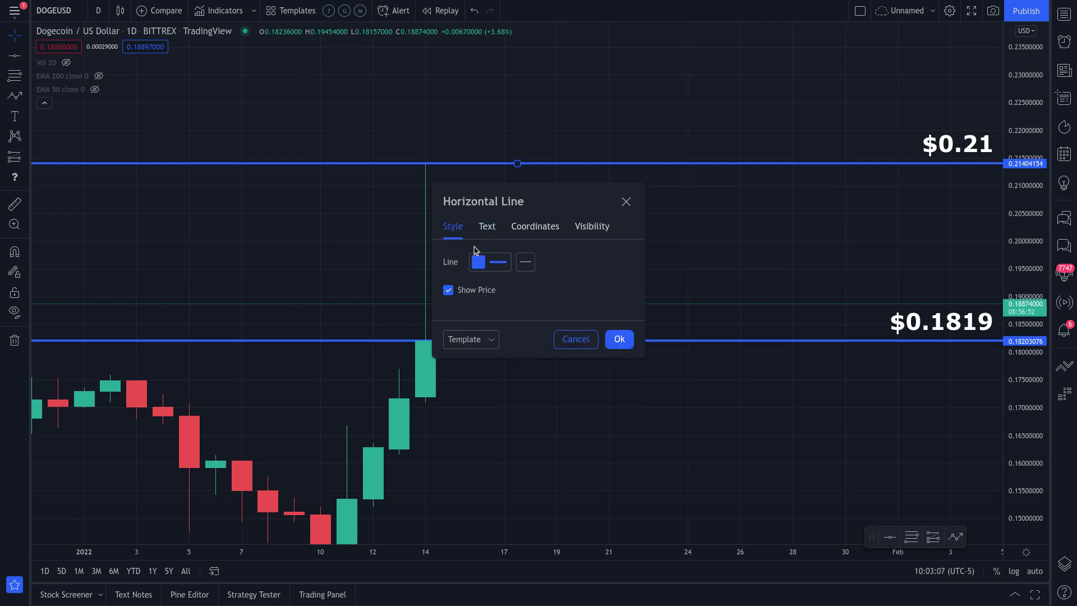
left_click(478, 263)
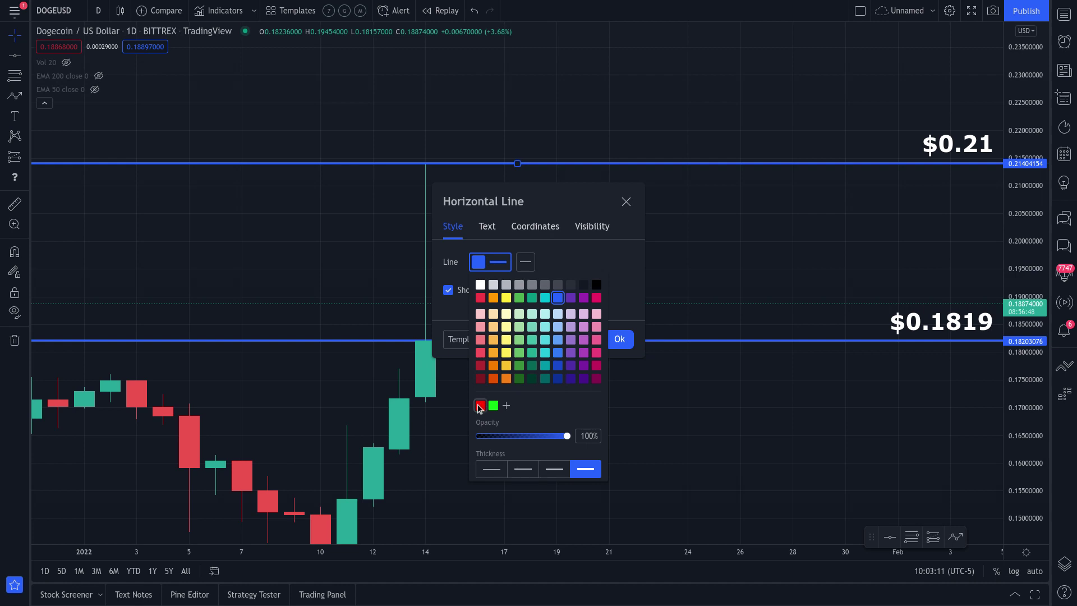
left_click(480, 406)
left_click(462, 316)
Deselect the red line, scroll the chart, and start a path above the mid-January candles.
left_click(622, 338)
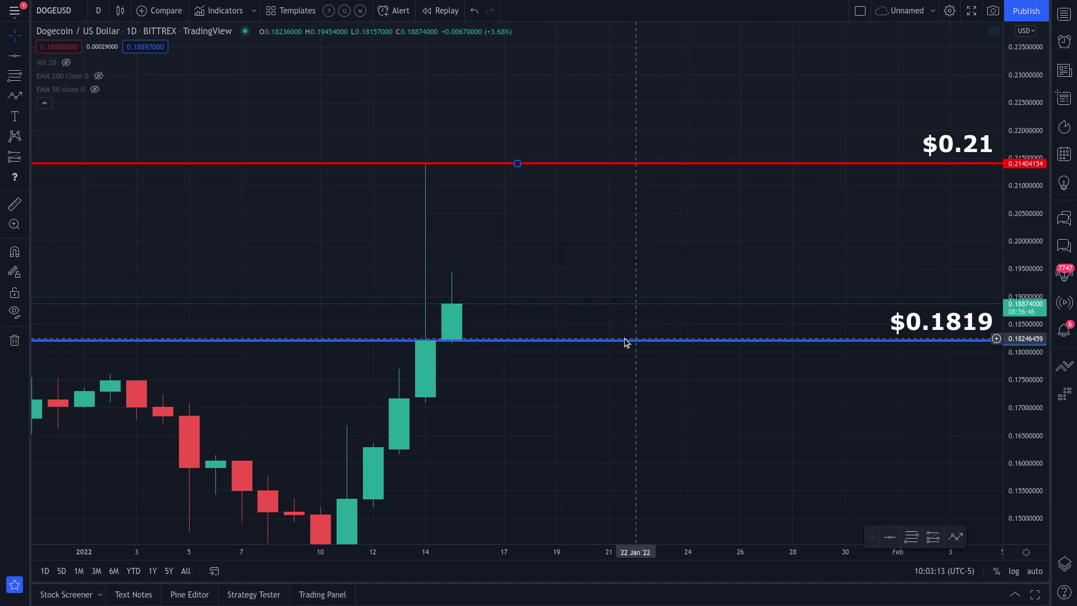
scroll(651, 252, "down", 3)
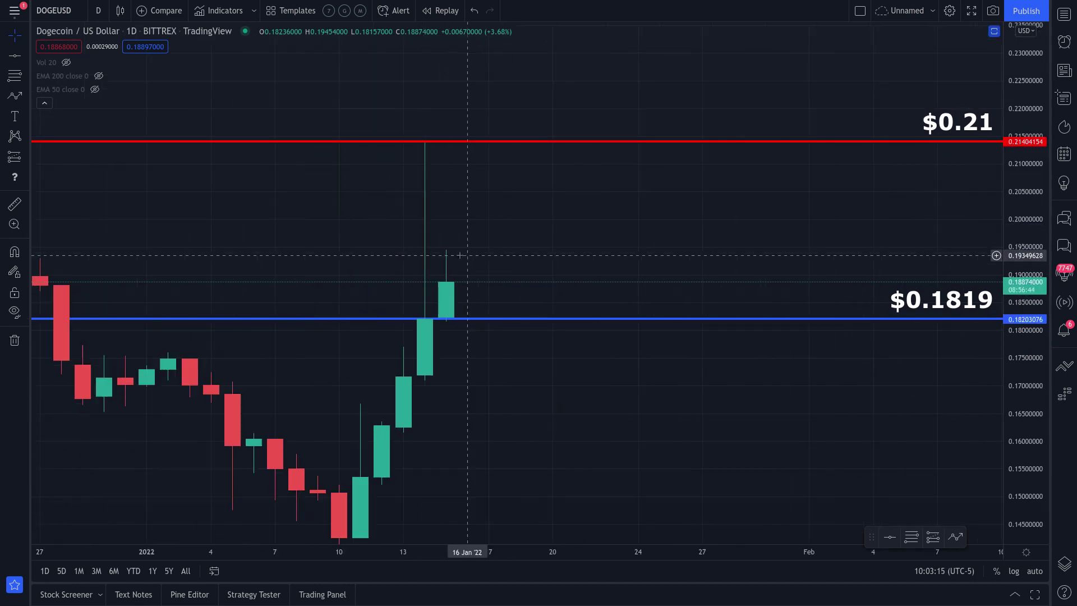
left_click(14, 95)
left_click(361, 226)
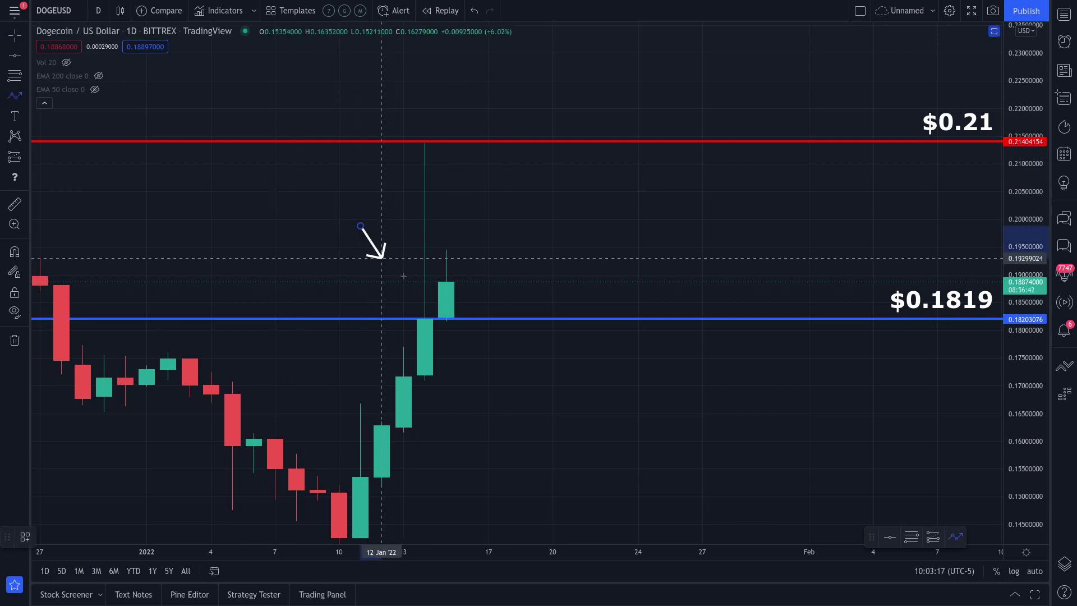
Cancel the stray arrow and pan and rescale the chart to leave room on the right.
key("Escape")
left_click(428, 319)
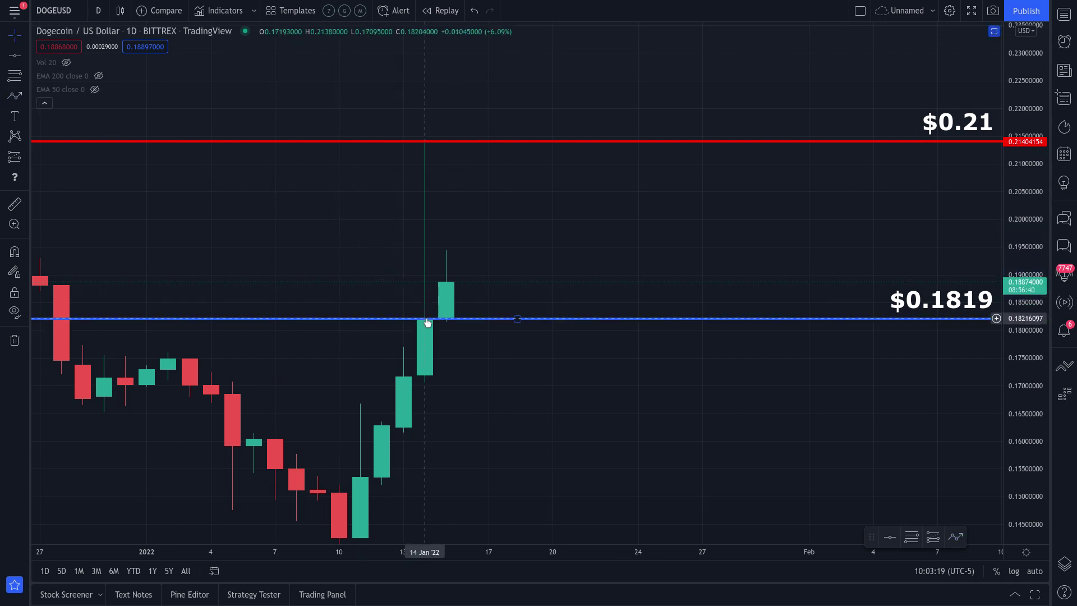
key("Escape")
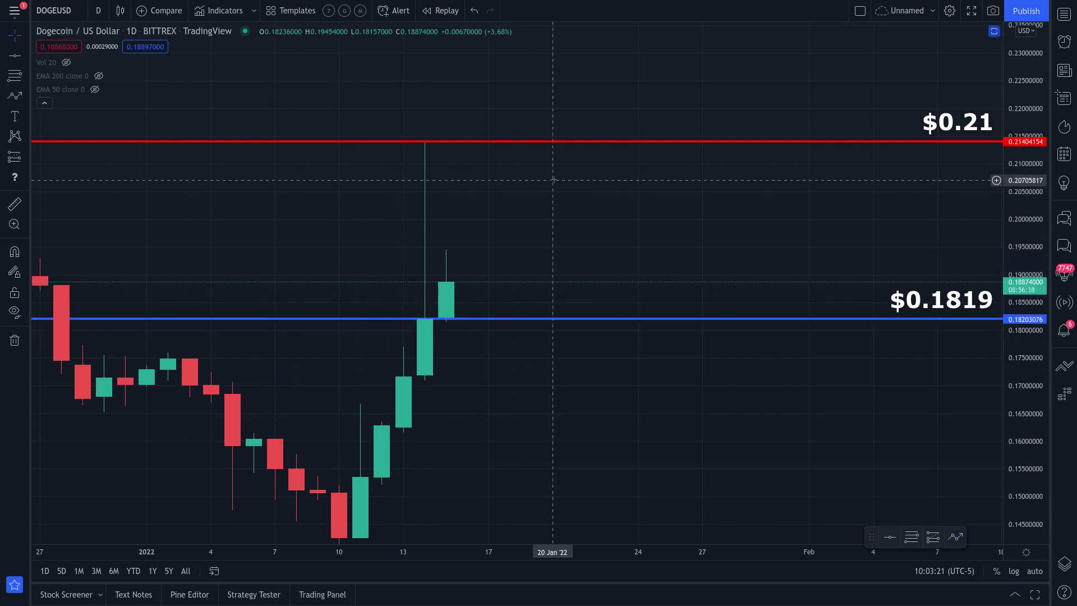
left_click_drag(610, 216, 755, 227)
left_click_drag(1029, 174, 1037, 276)
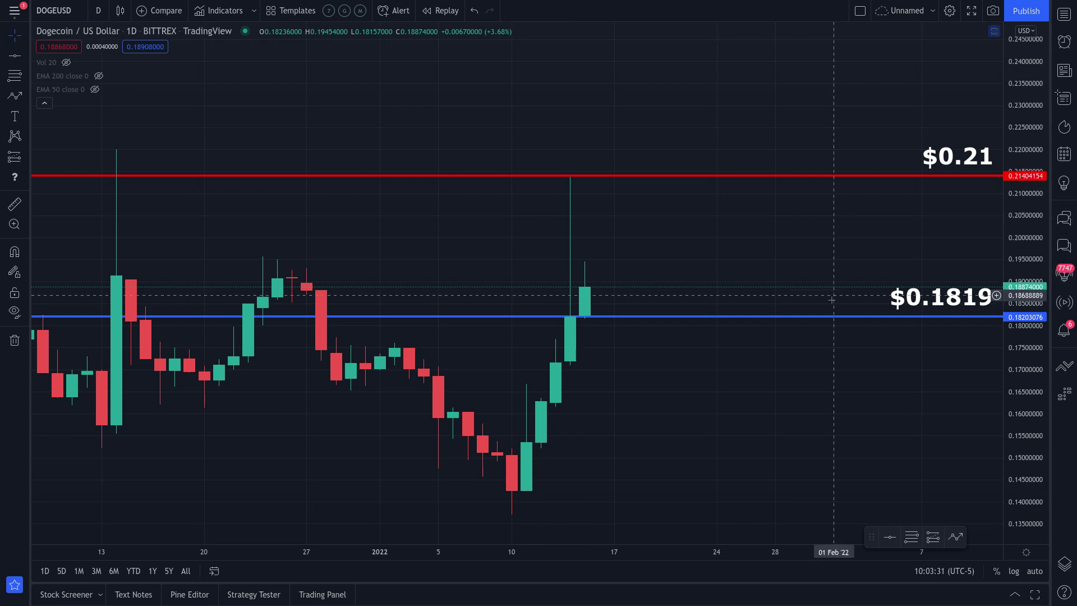
scroll(813, 323, "up", 2)
scroll(776, 398, "right", 3)
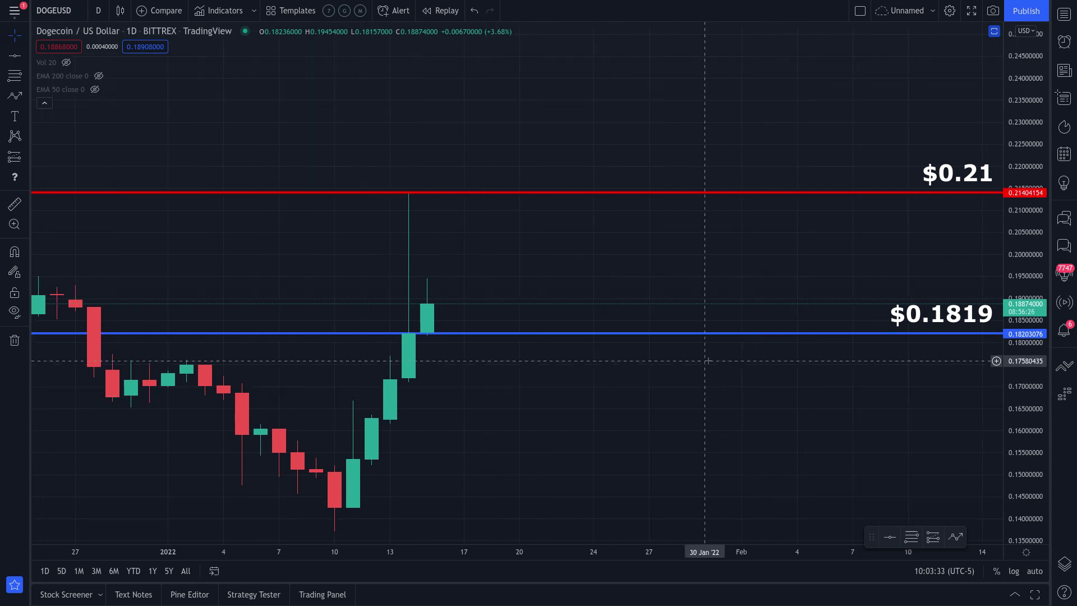
Sketch a path from the support via 0.198 and 0.193 up to $0.21, then discard it.
left_click(15, 96)
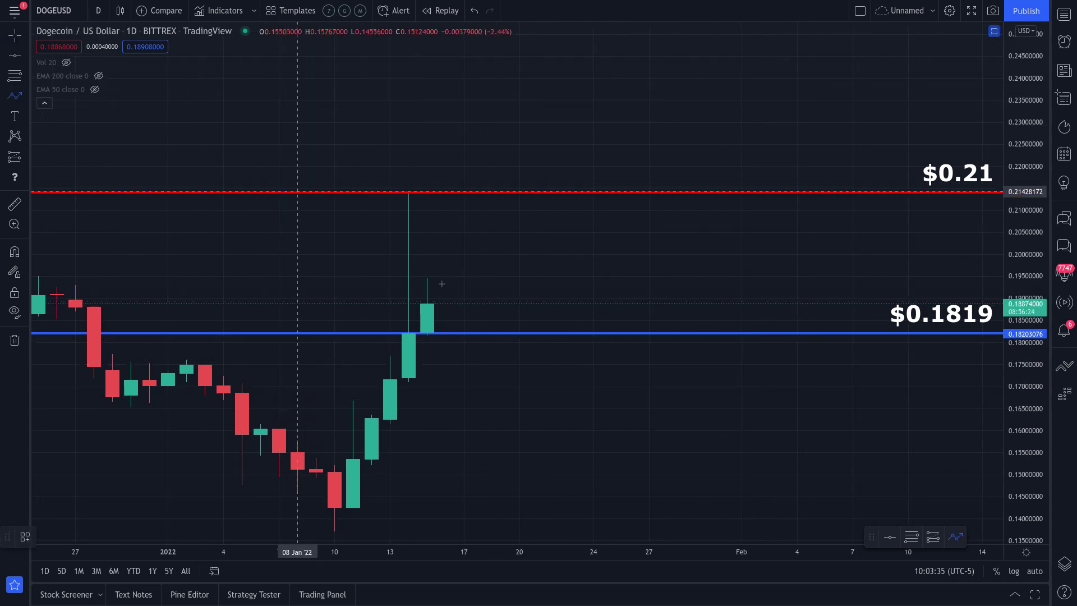
left_click(427, 337)
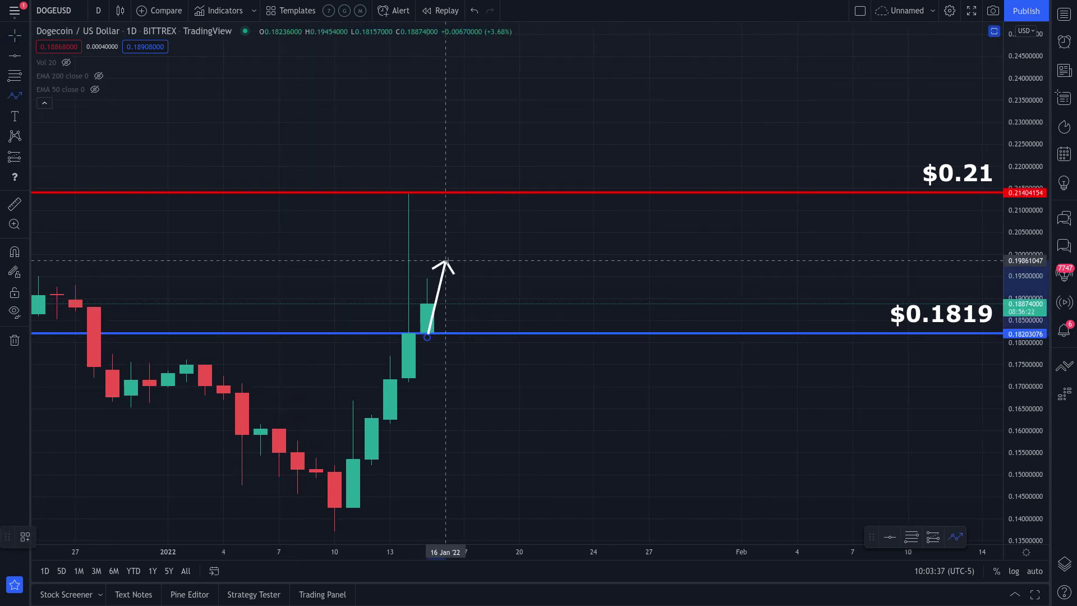
left_click(446, 261)
left_click(482, 291)
left_click(501, 210)
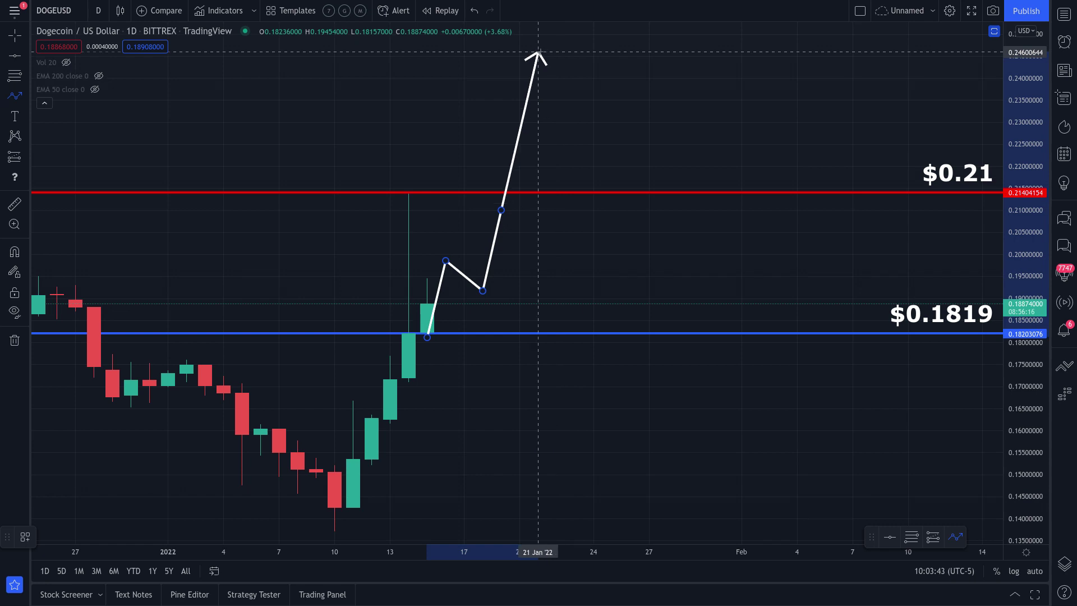
key("Escape")
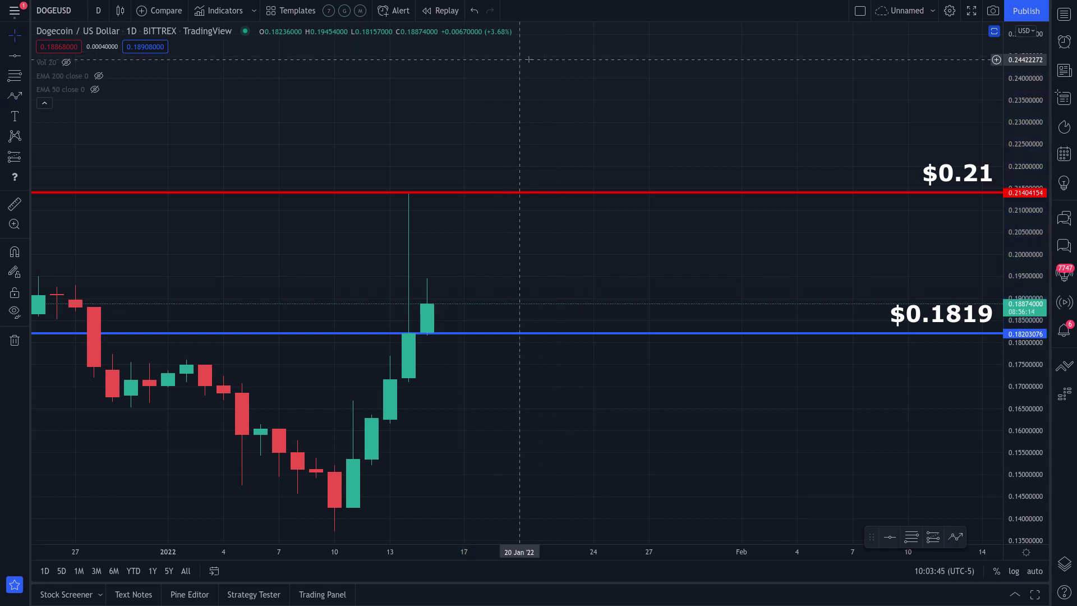
scroll(622, 208, "down", 3)
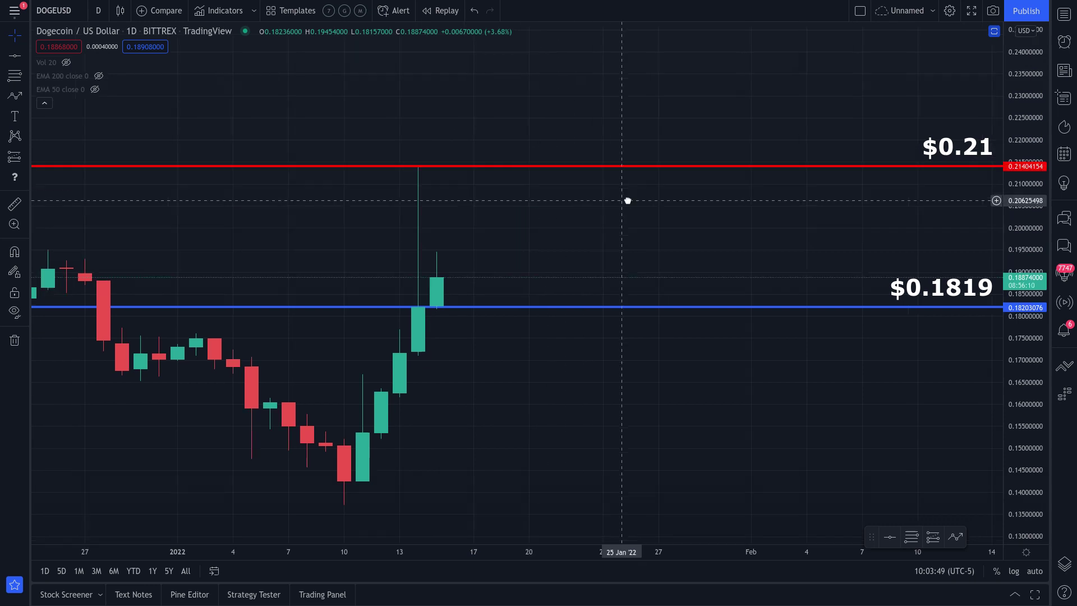
scroll(757, 168, "right", 3)
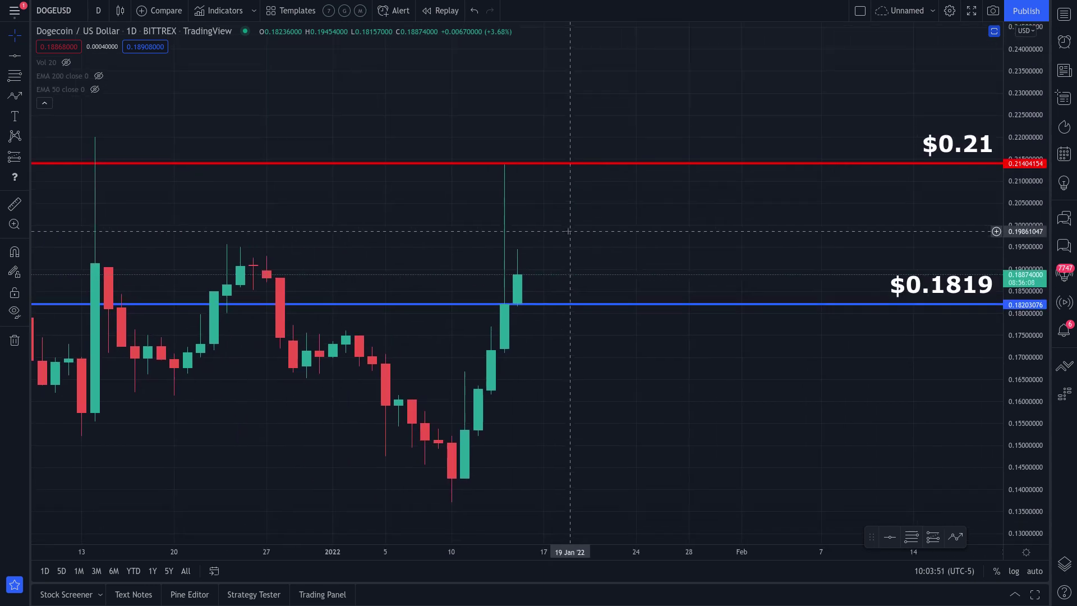
left_click_drag(1026, 137, 416, 298)
left_click(14, 95)
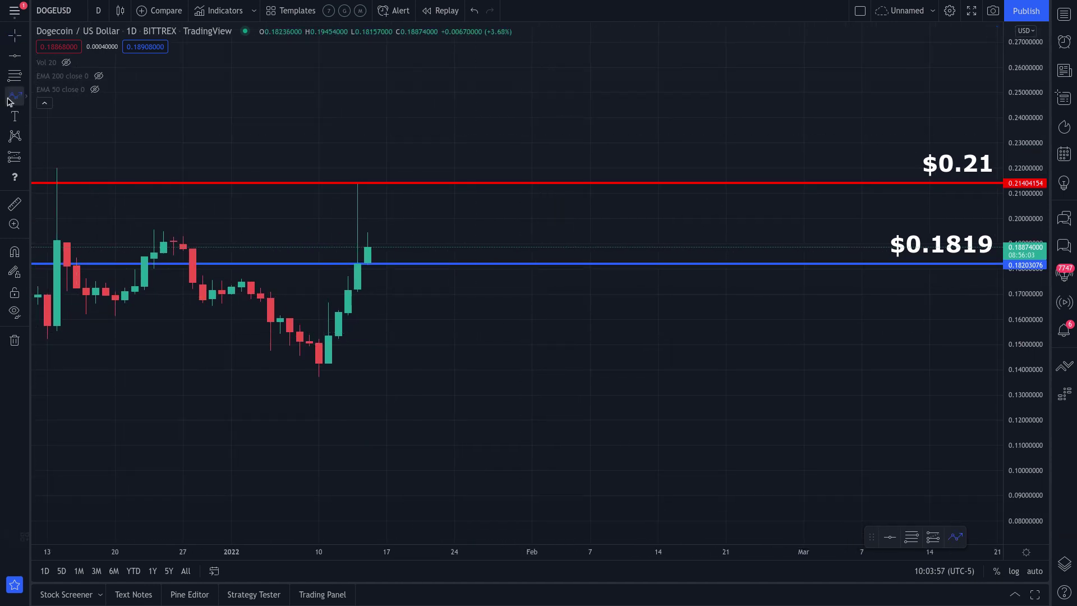
left_click(358, 261)
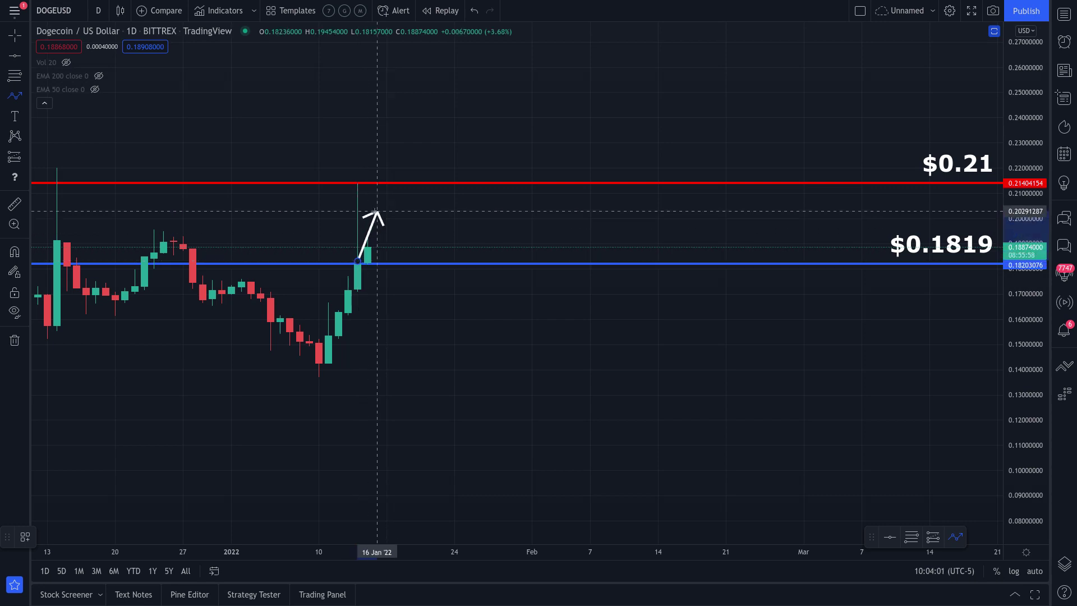
left_click(377, 212)
left_click(406, 236)
left_click(436, 205)
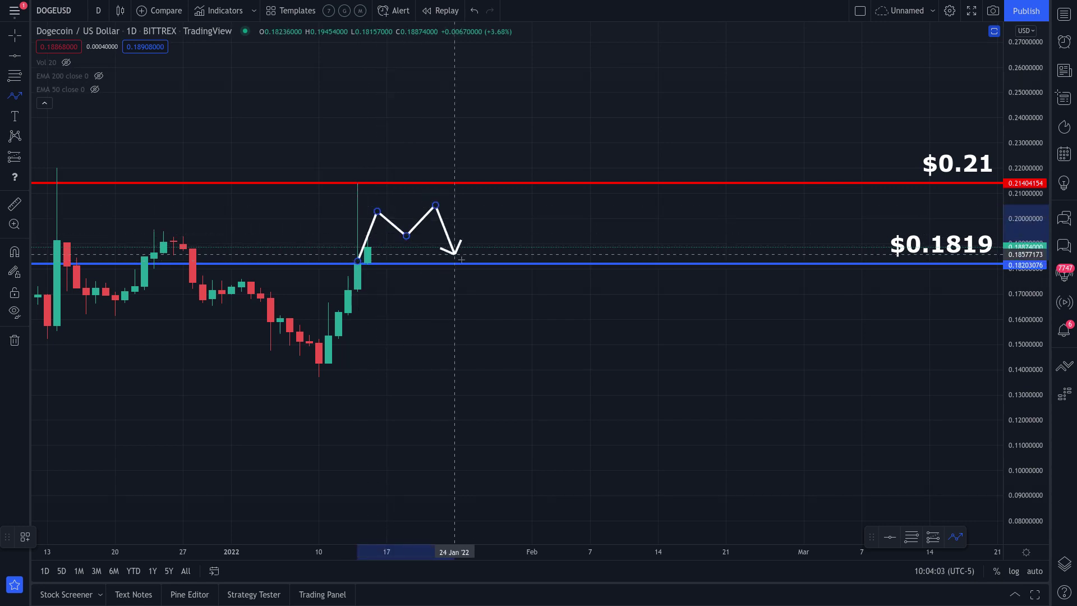
left_click(474, 304)
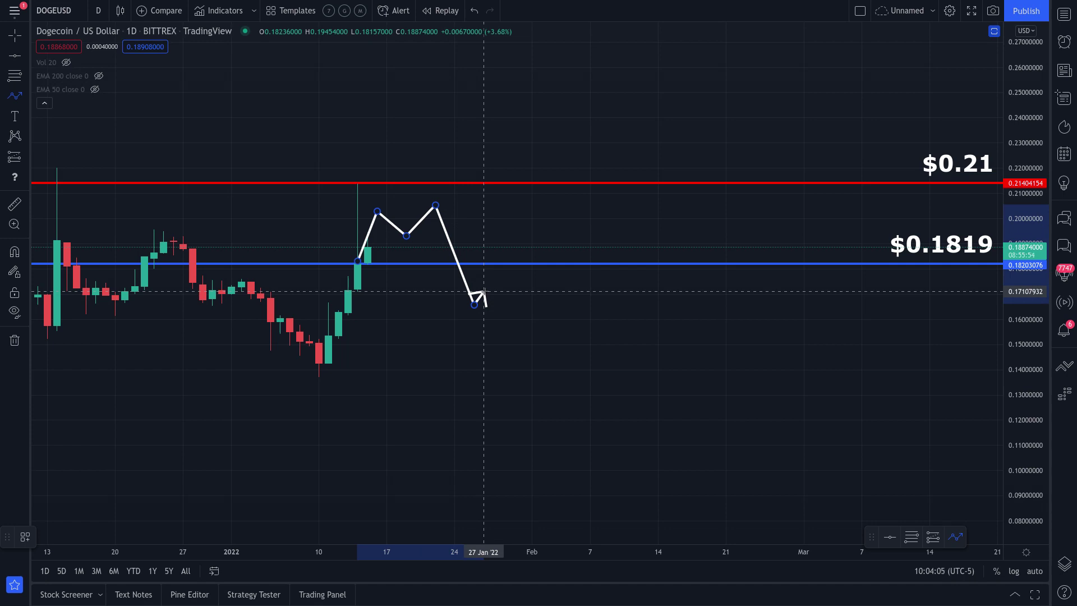
left_click(483, 292)
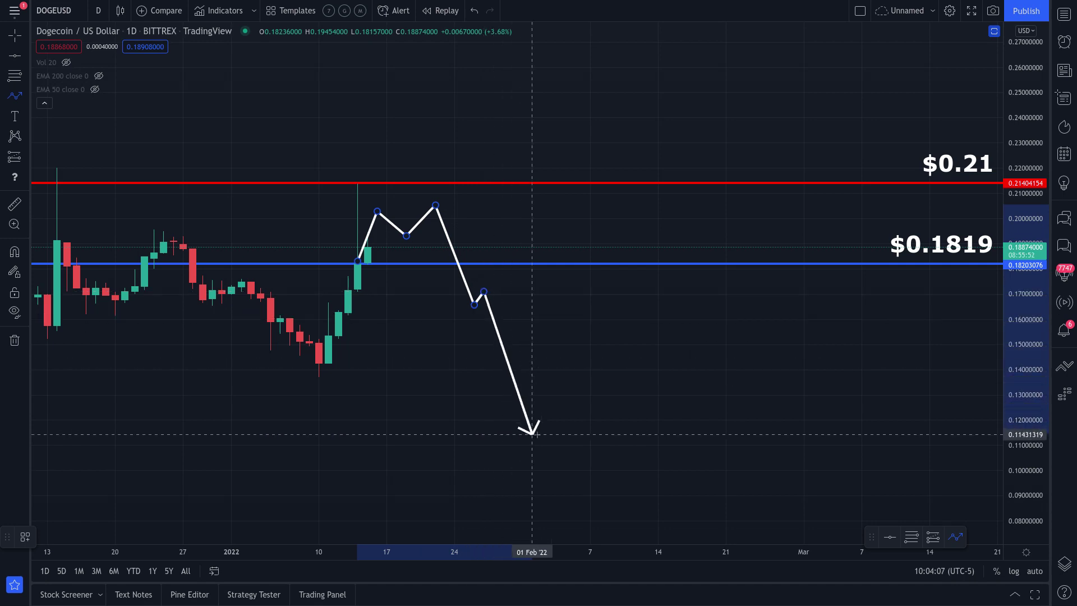
key("Escape")
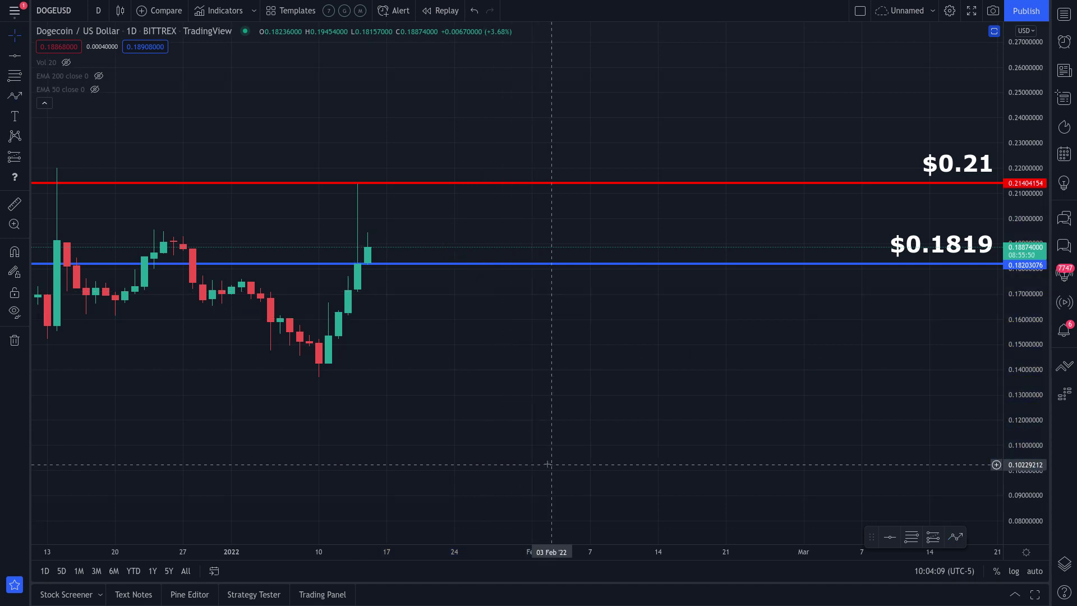
left_click(814, 313)
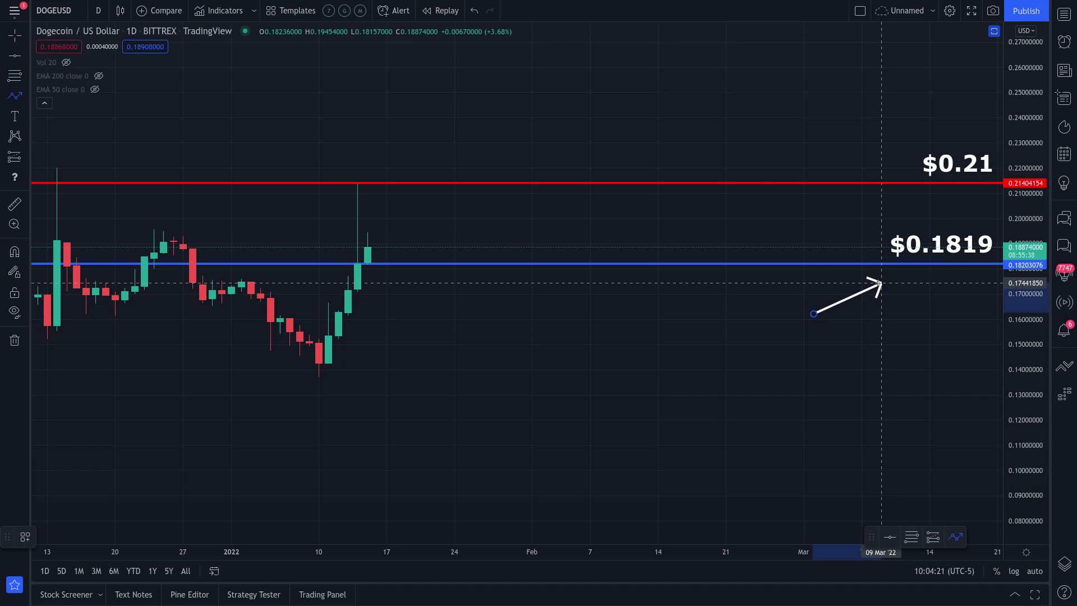
key("Escape")
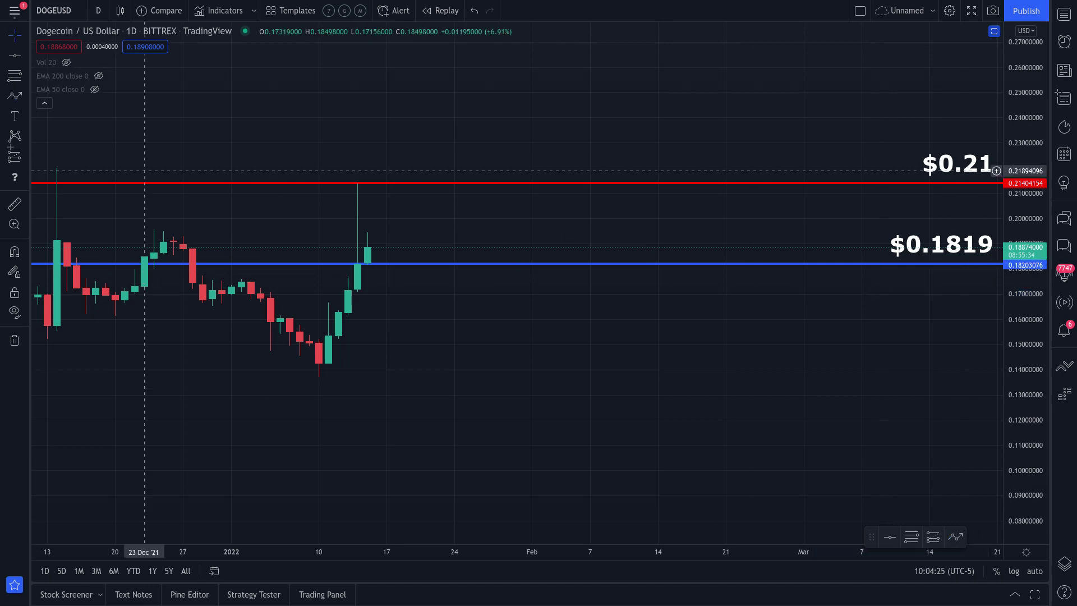
left_click(15, 96)
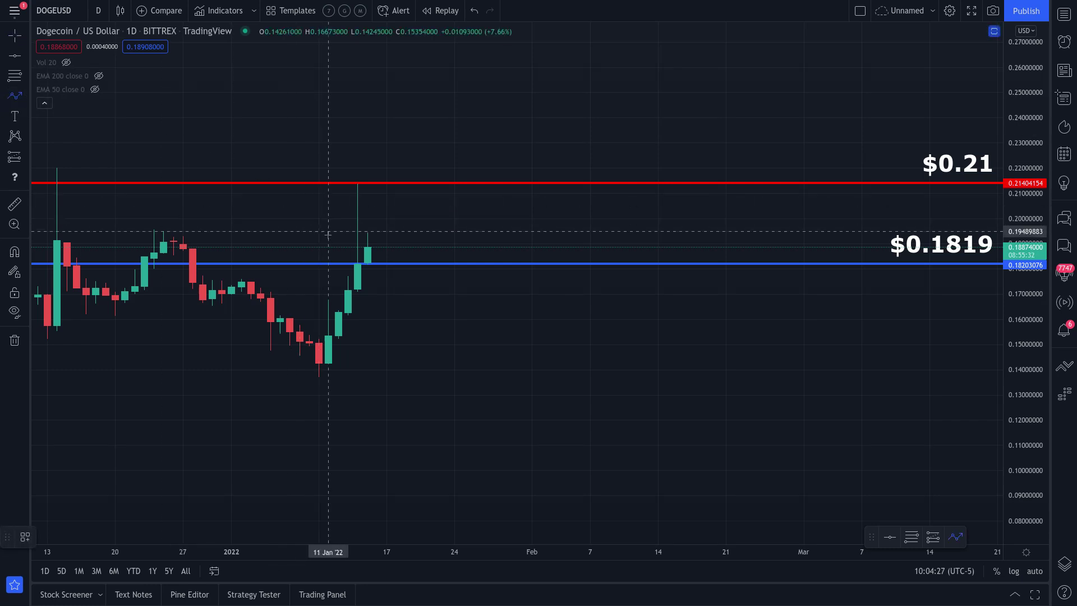
left_click(357, 280)
left_click(387, 229)
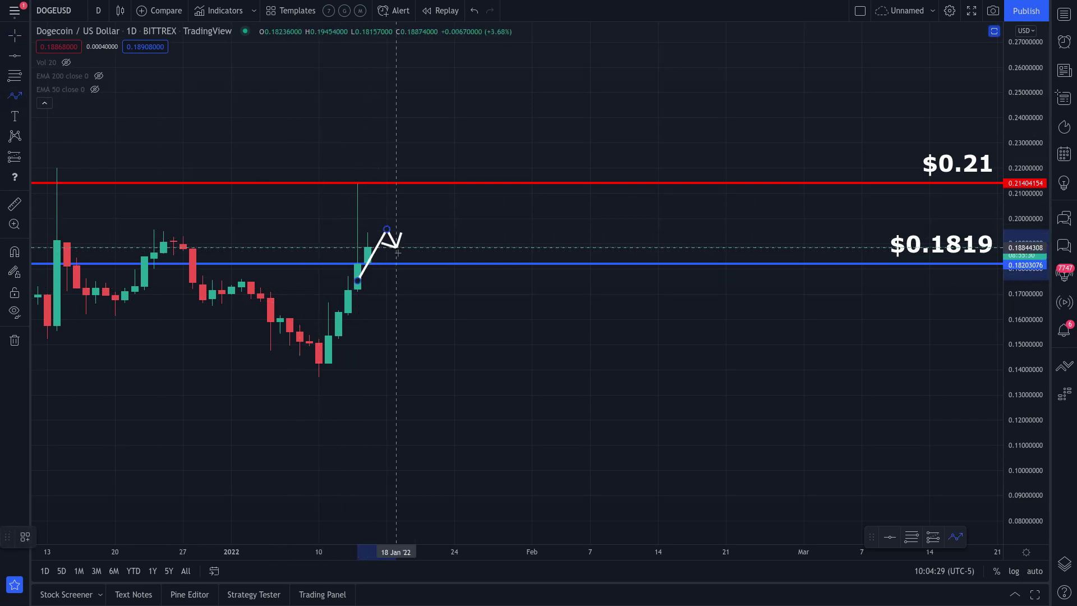
left_click(406, 265)
left_click(484, 225)
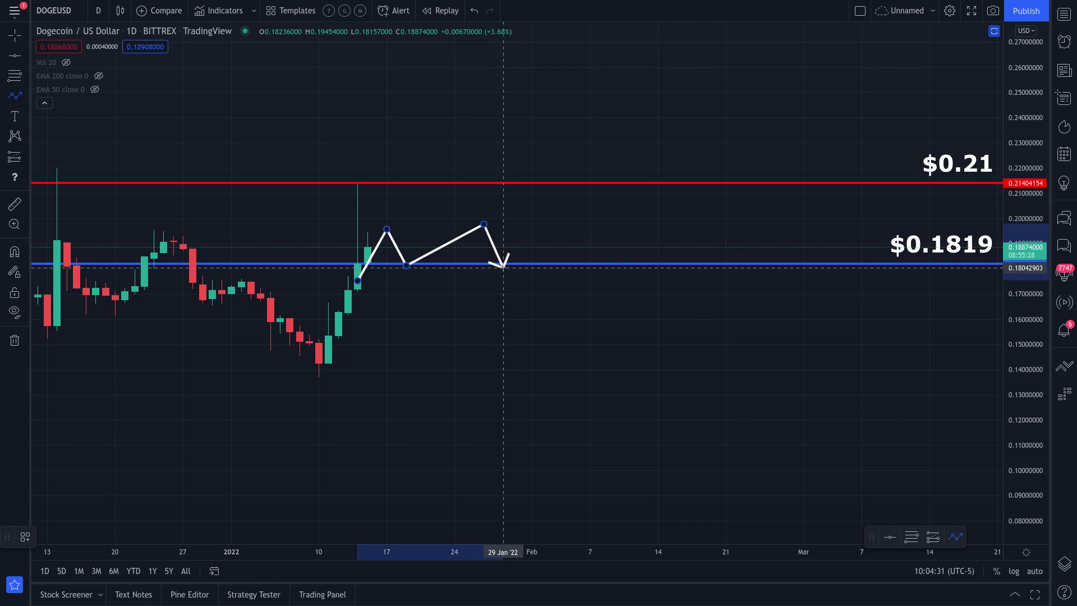
left_click(503, 285)
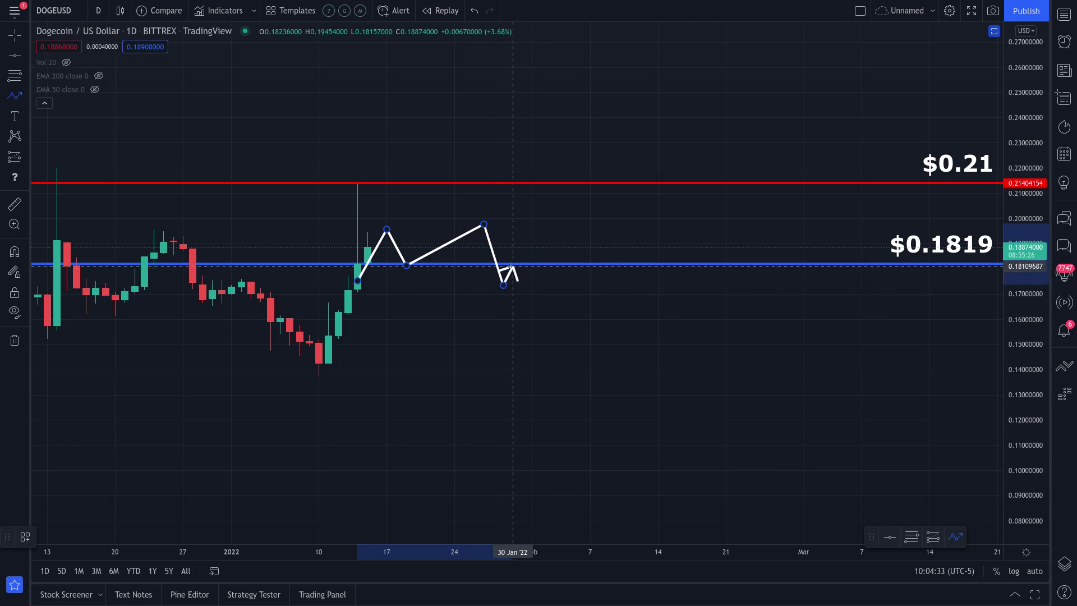
double_click(513, 266)
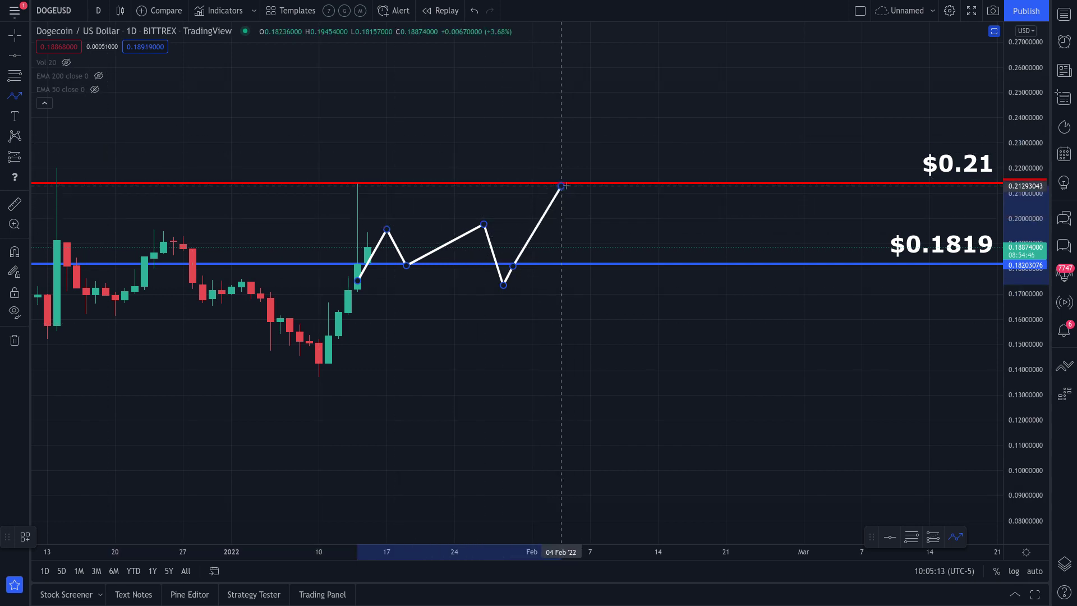
left_click(561, 186)
left_click(591, 239)
left_click(629, 222)
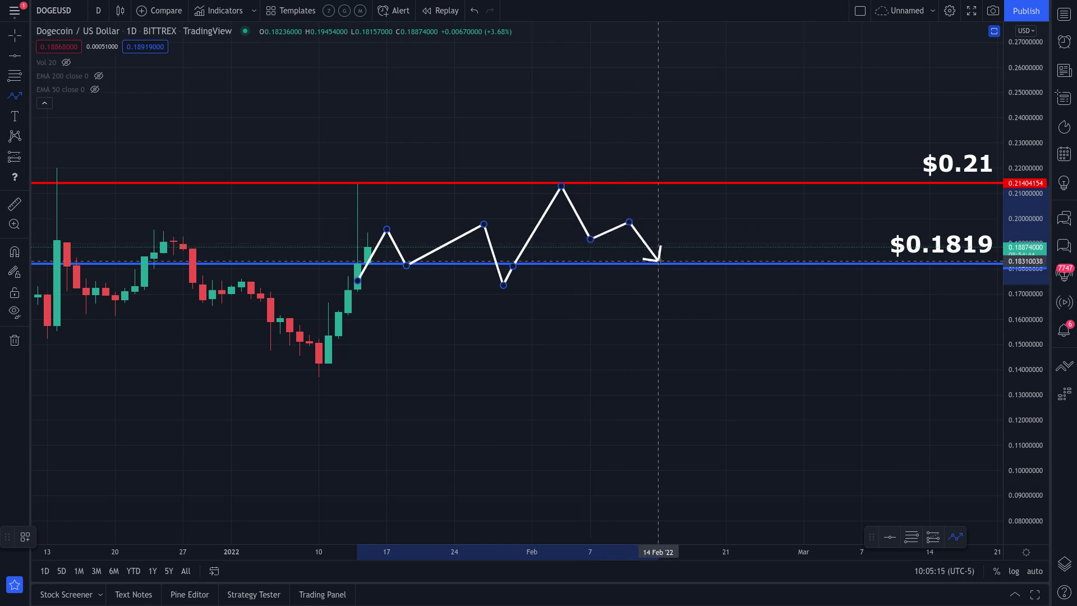
left_click(668, 287)
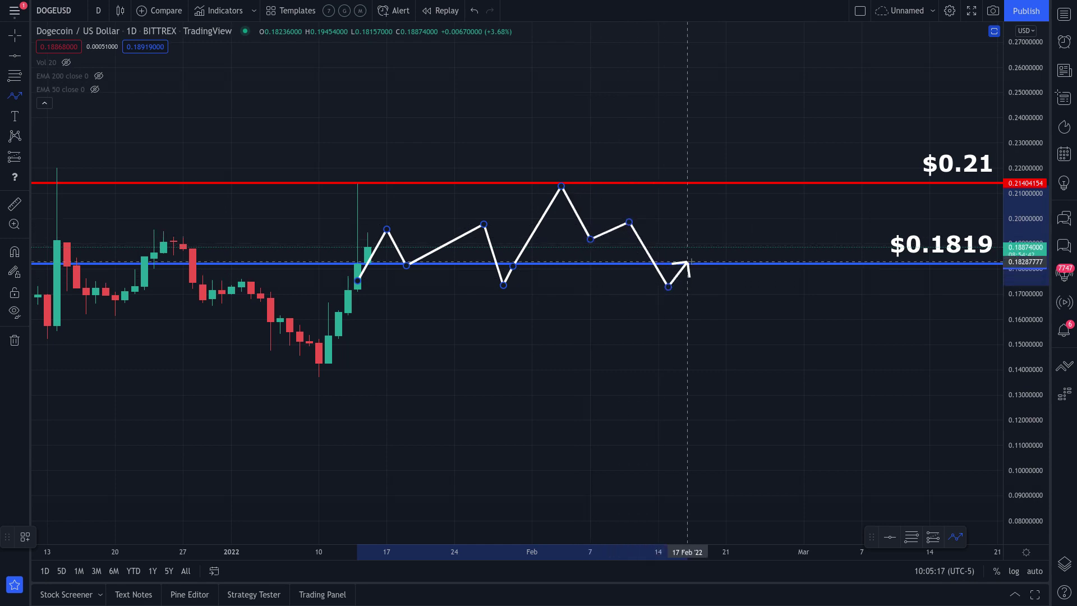
left_click(696, 269)
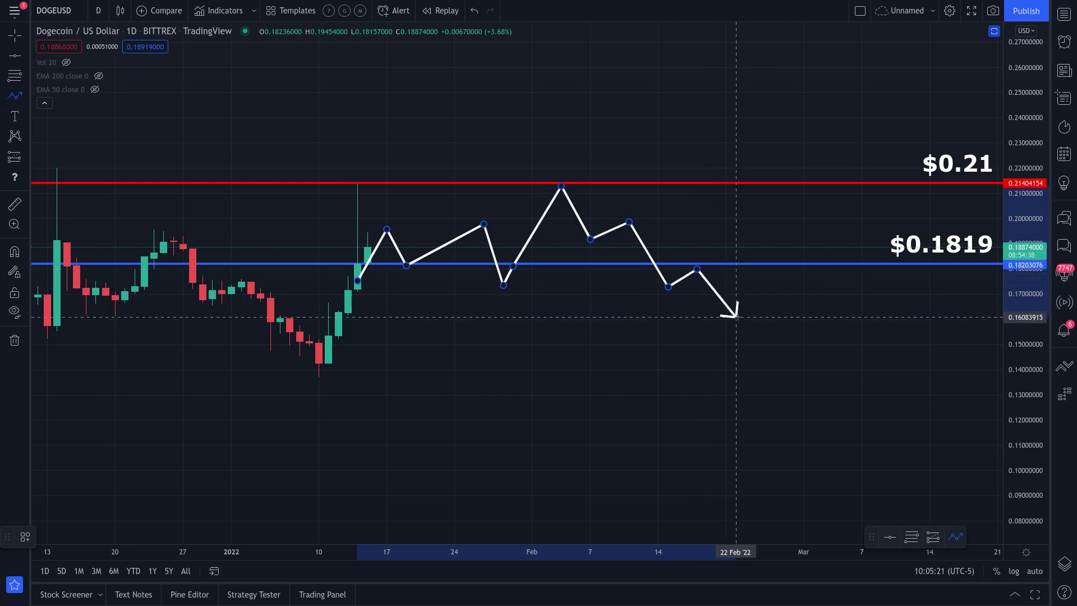
key("Escape")
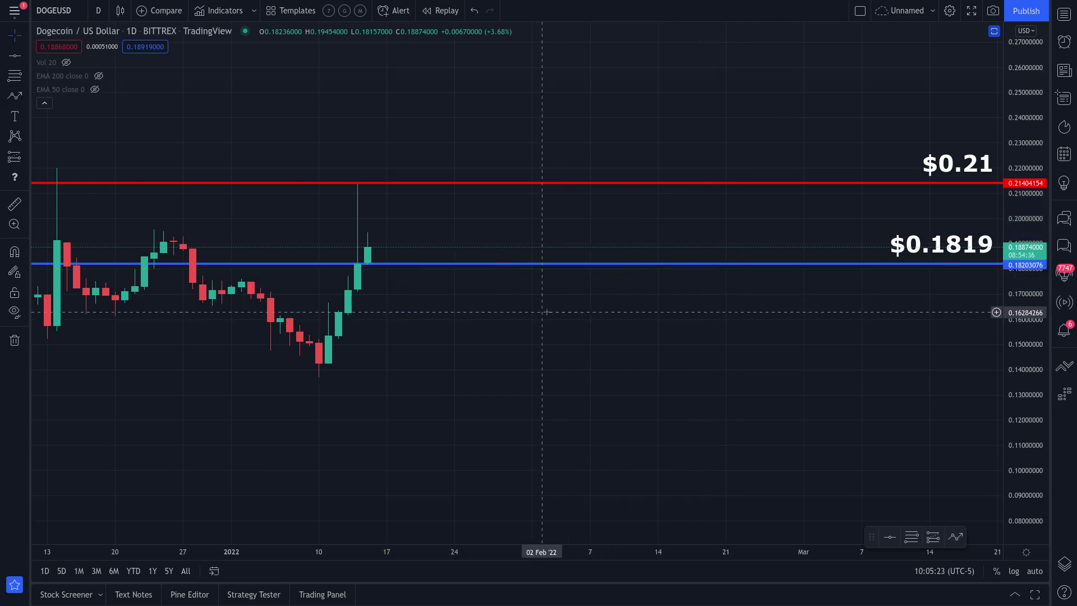
Pan and zoom out the DOGEUSD daily chart to show November–December candles and space for future dates.
left_click_drag(544, 308, 907, 364)
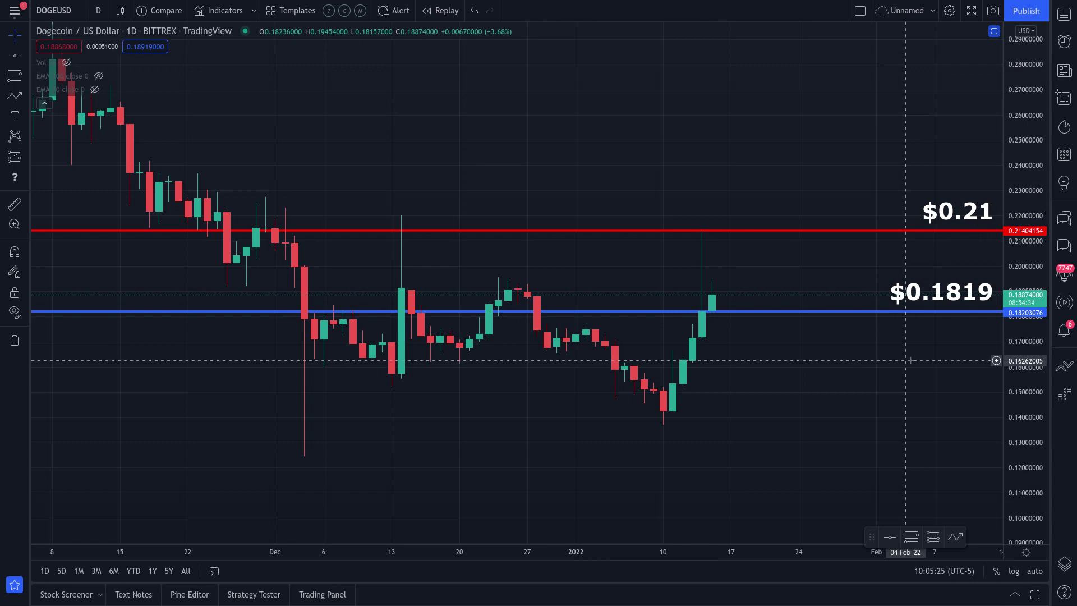
scroll(909, 360, "up", 3)
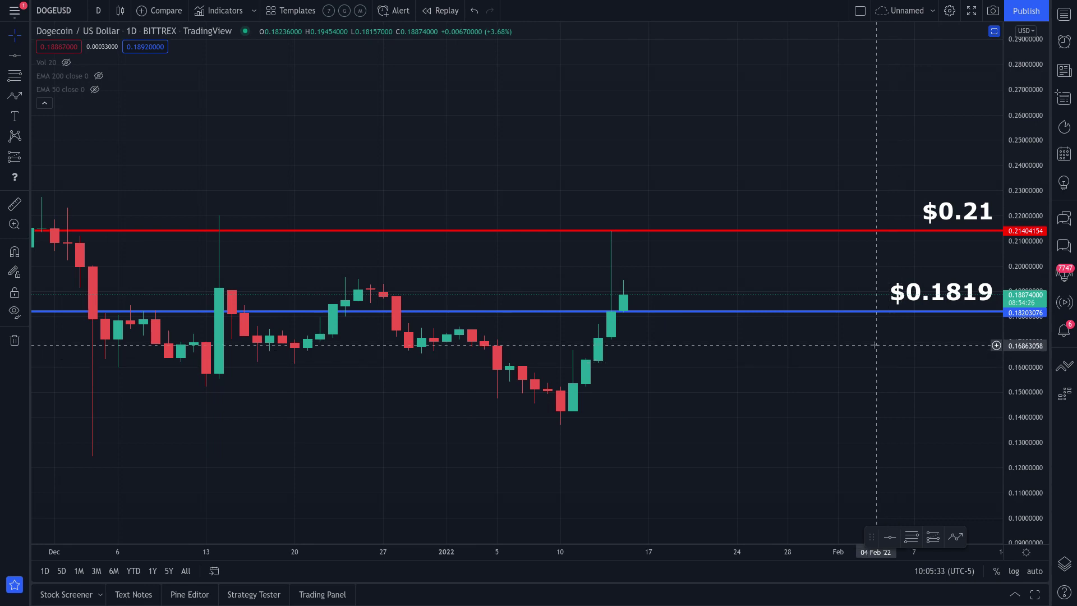
scroll(867, 348, "up", 2)
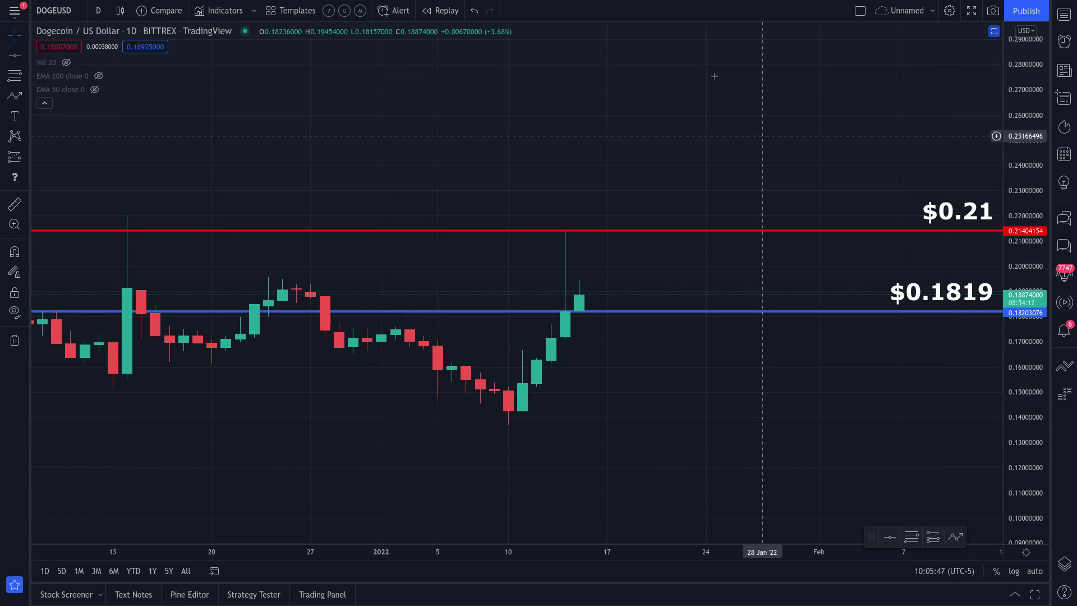
scroll(673, 112, "down", 5)
scroll(683, 130, "down", 1)
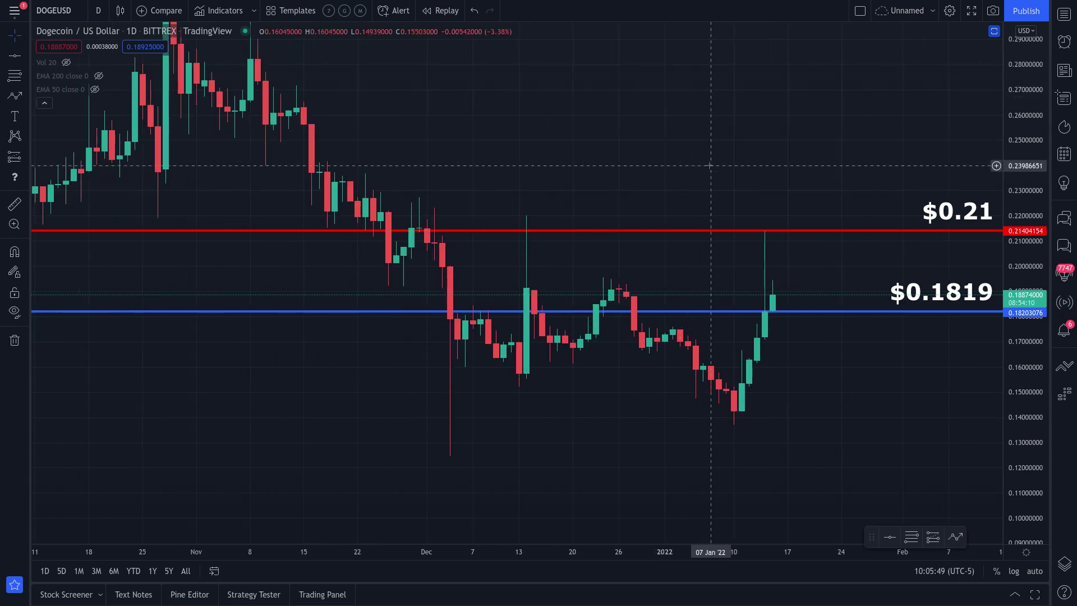
left_click_drag(720, 160, 510, 175)
left_click(14, 95)
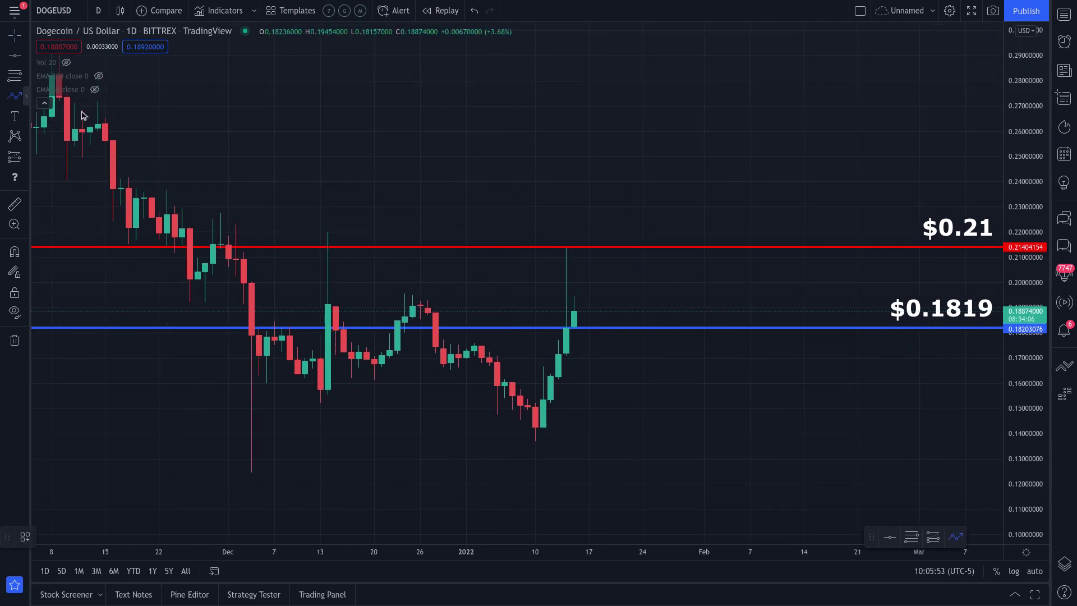
left_click(612, 300)
left_click(650, 328)
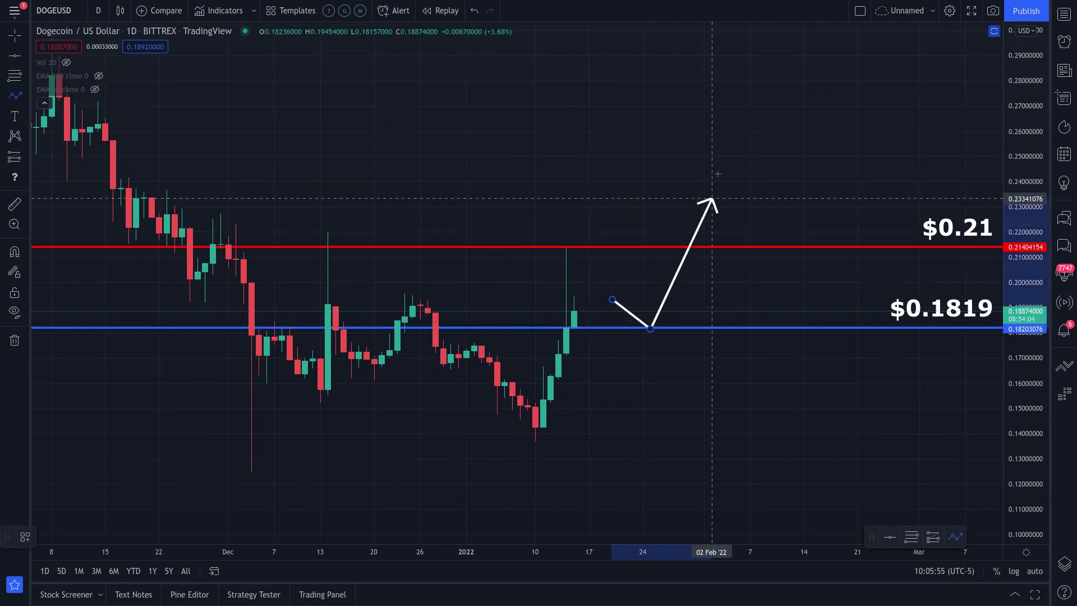
key("Escape")
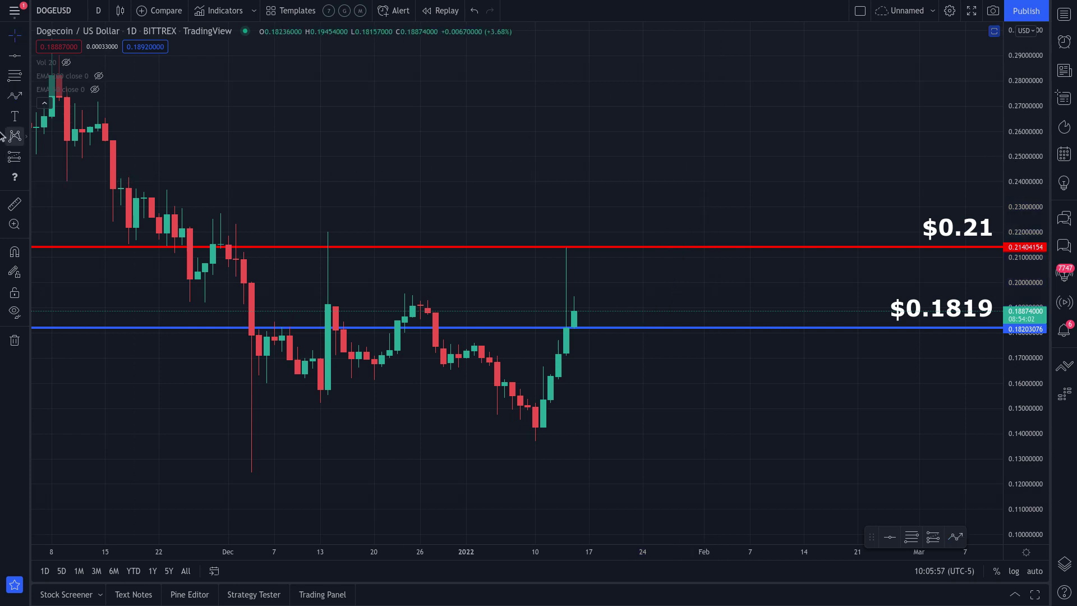
left_click(681, 310)
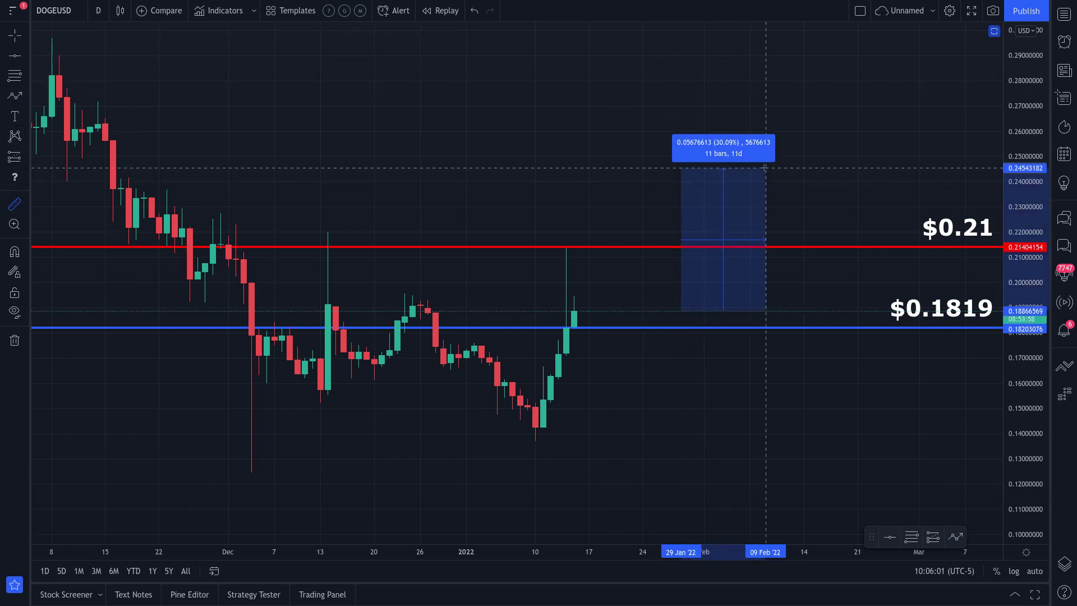
key("Escape")
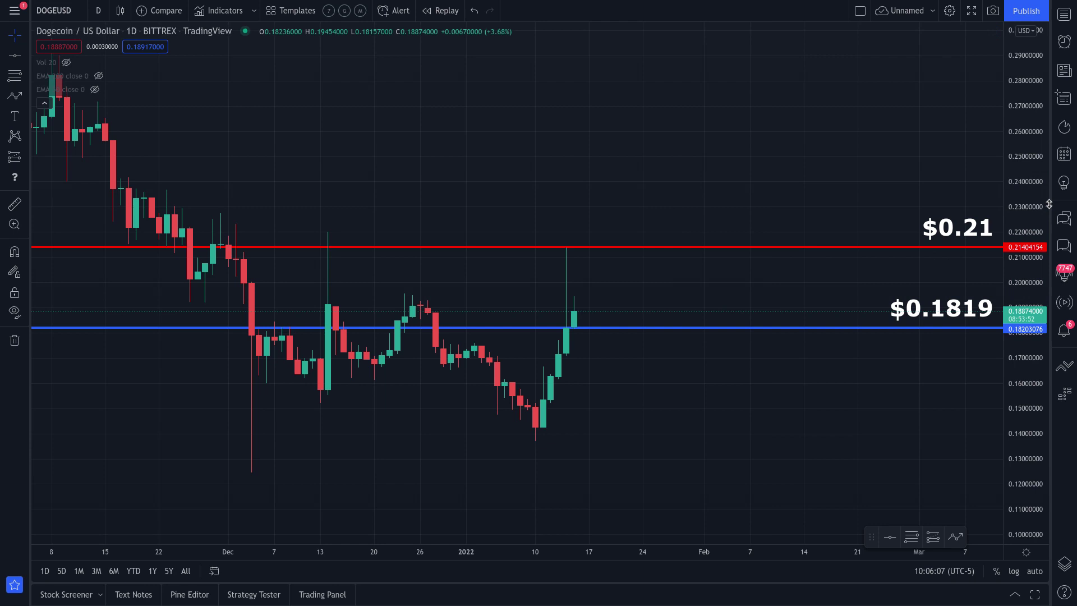
left_click_drag(1048, 202, 854, 219)
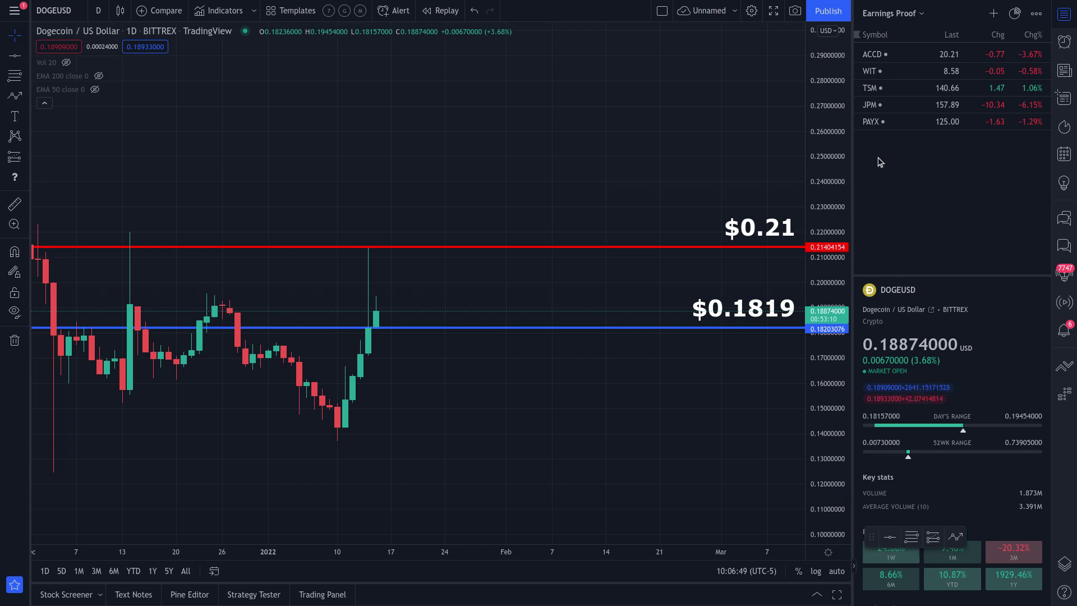
Show the watchlist and DOGEUSD details panel, reading 0.18874000, up 3.68%, beside the chart.
mouse_move(898, 593)
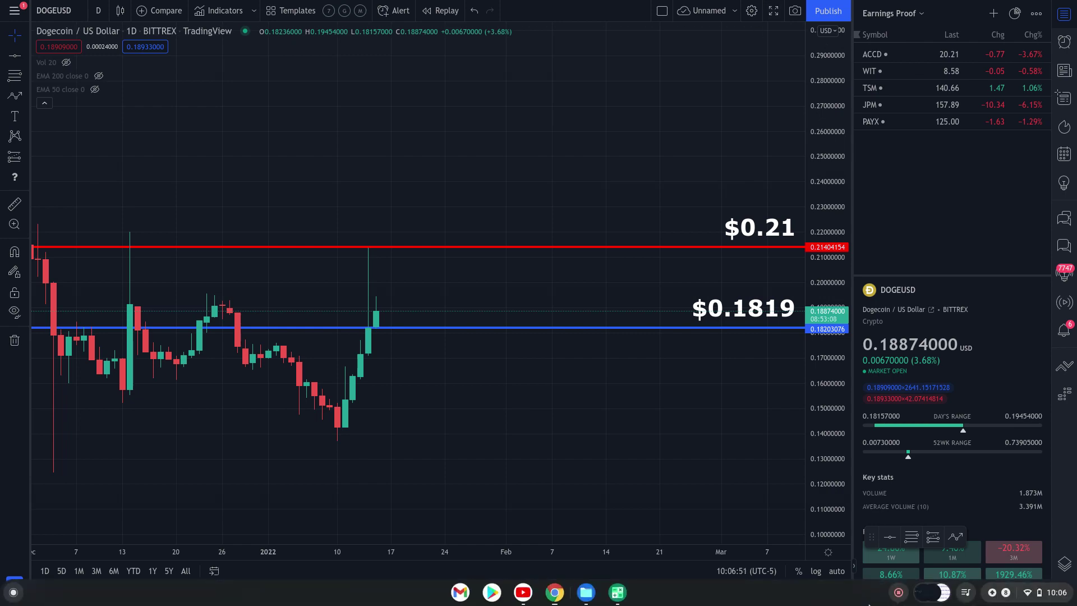